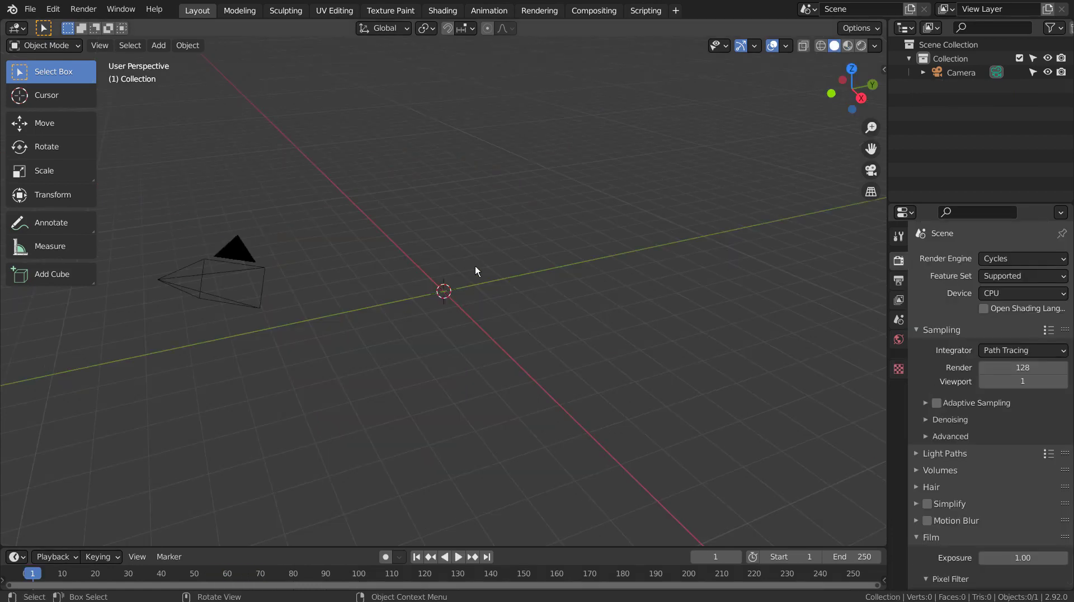
- Add a UV sphere to the scene at the origin
left_click(475, 266)
key("shift+a")
mouse_move(473, 266)
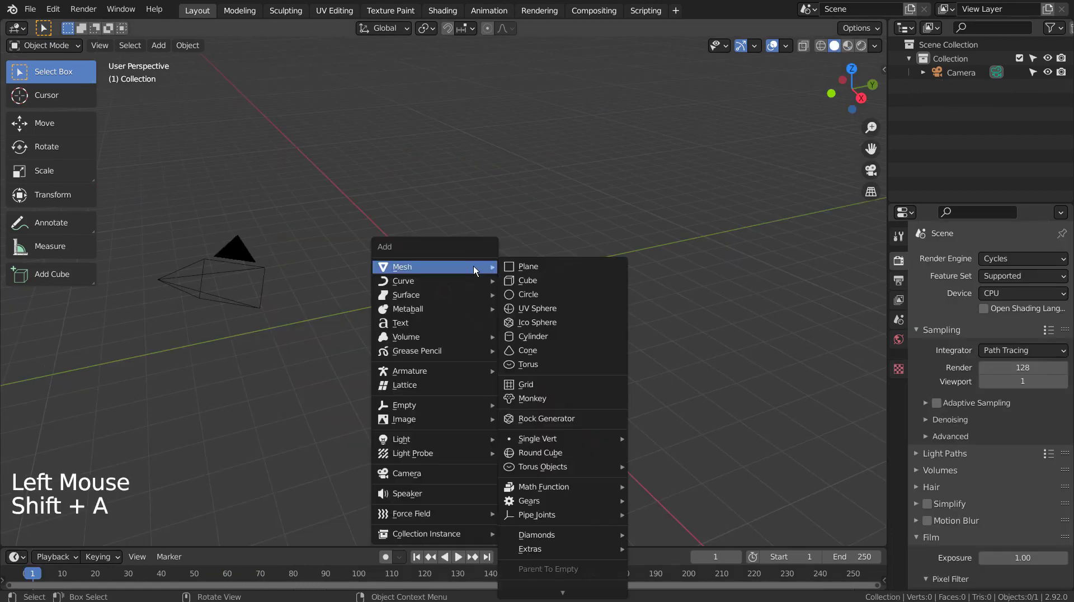
left_click(556, 308)
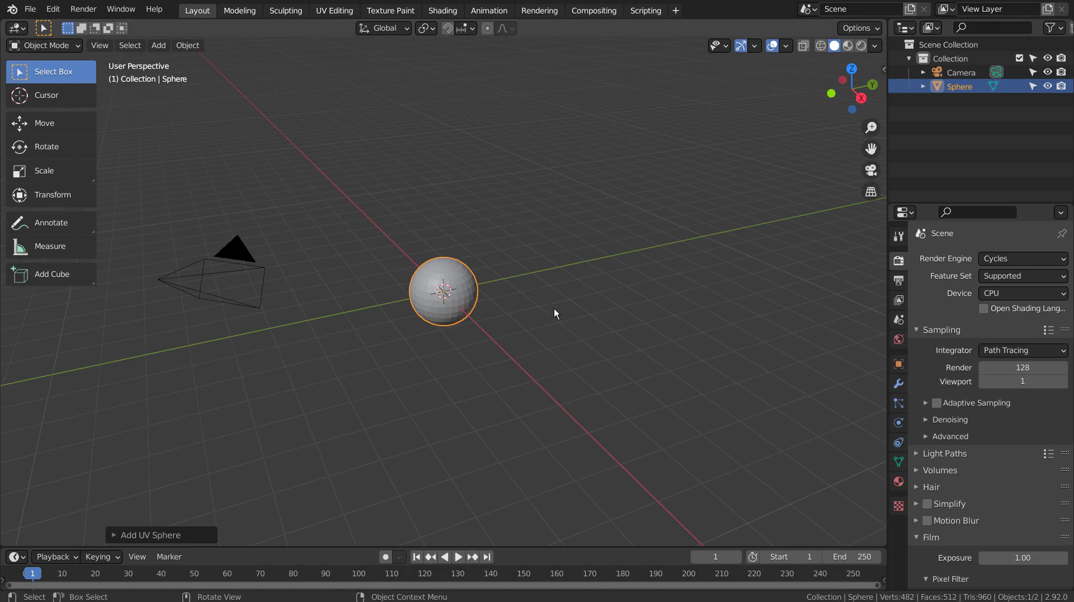
- In front view, enter face edit mode with X-ray and box-select the sphere's left half
key("KP_1")
scroll(547, 313, "up", 6)
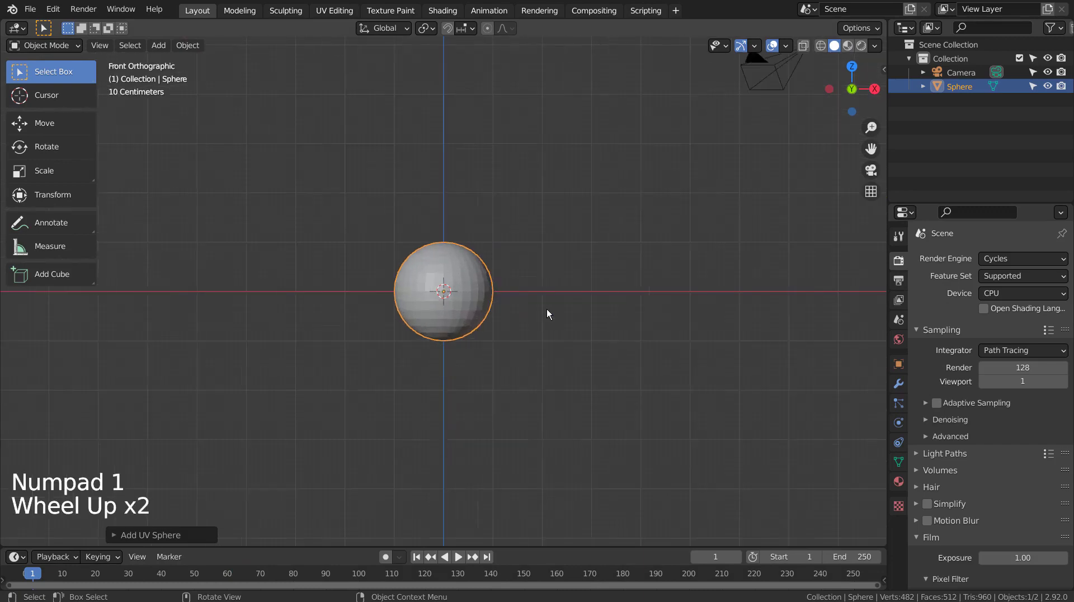
key("Tab")
key("3")
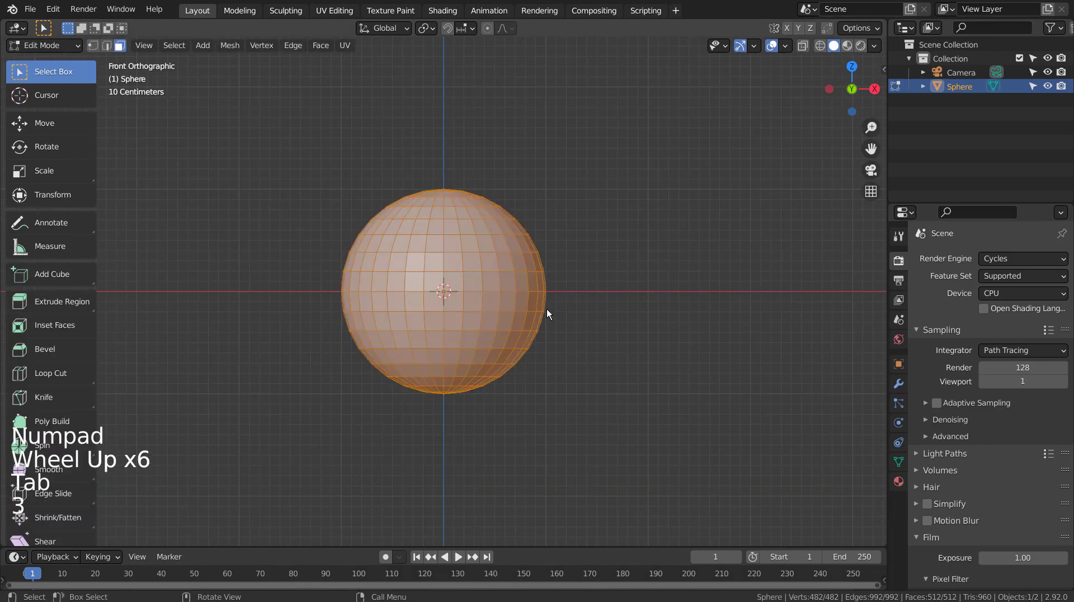
key("shift+z")
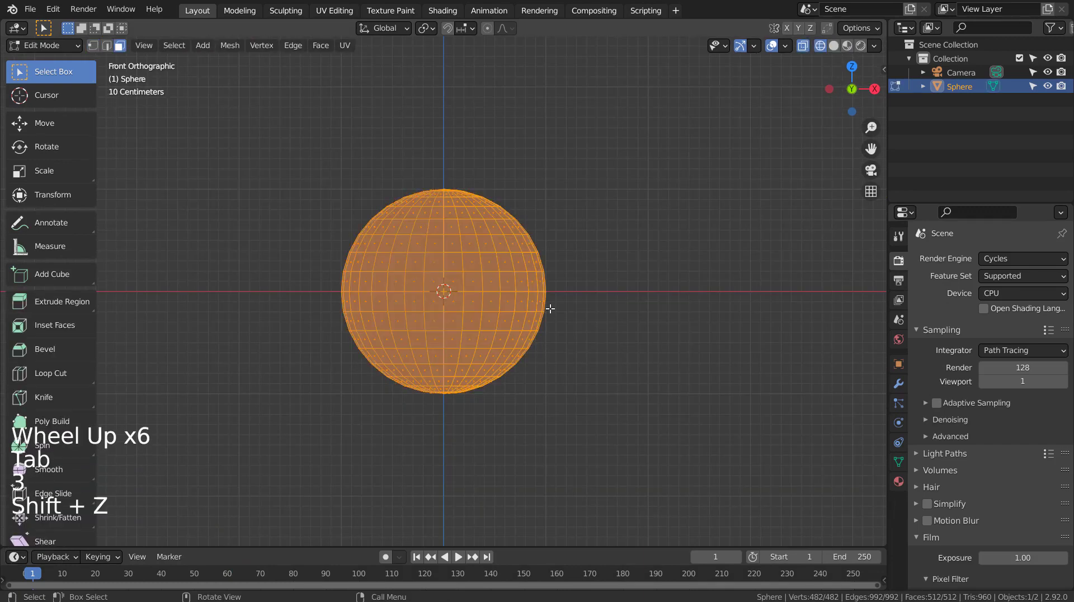
left_click(623, 221)
key("b")
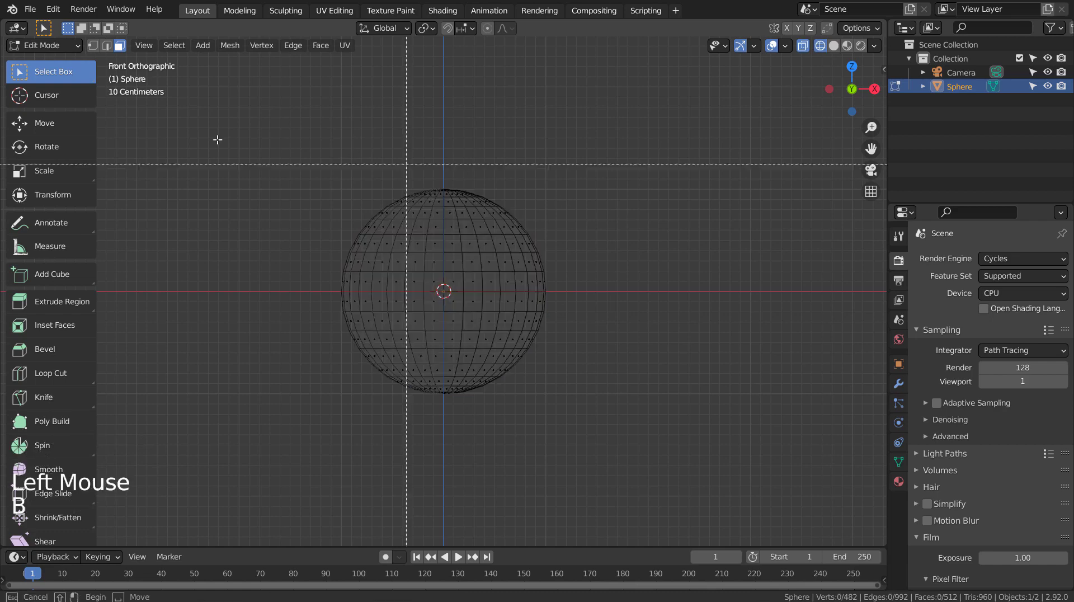
left_click_drag(222, 159, 444, 499)
- Delete the left-half faces, then delete the upper quarter selected from top view
key("x")
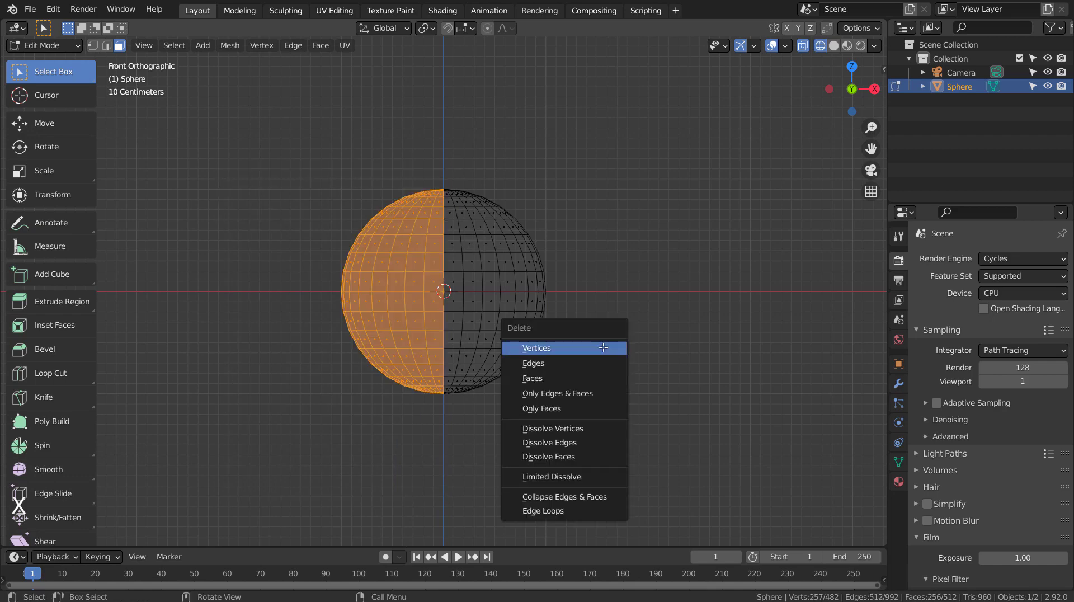
left_click(597, 379)
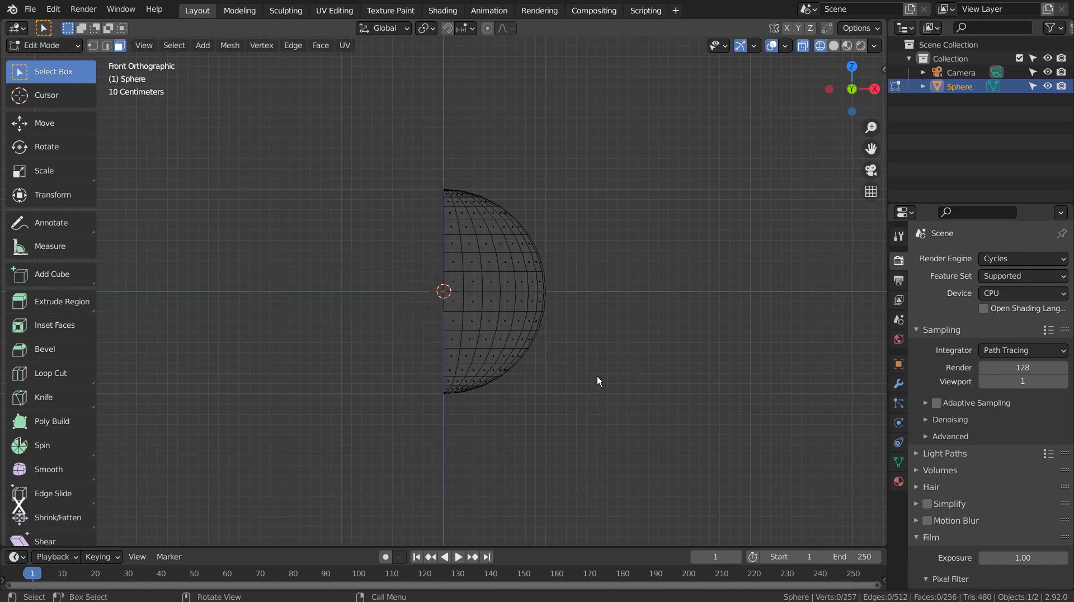
key("KP_7")
left_click(539, 271)
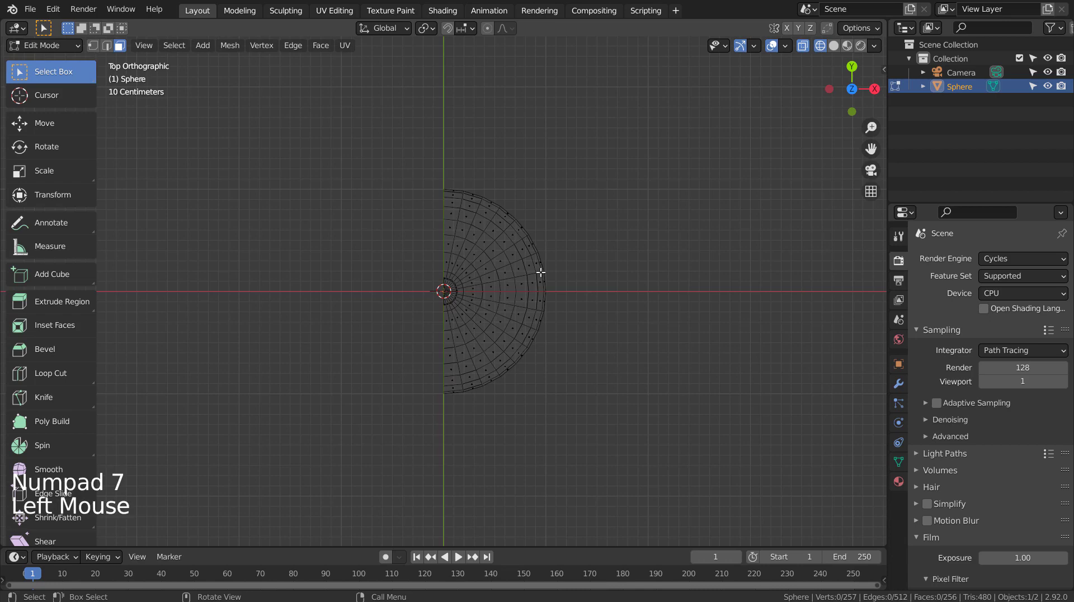
key("b")
left_click_drag(374, 132, 618, 291)
key("x")
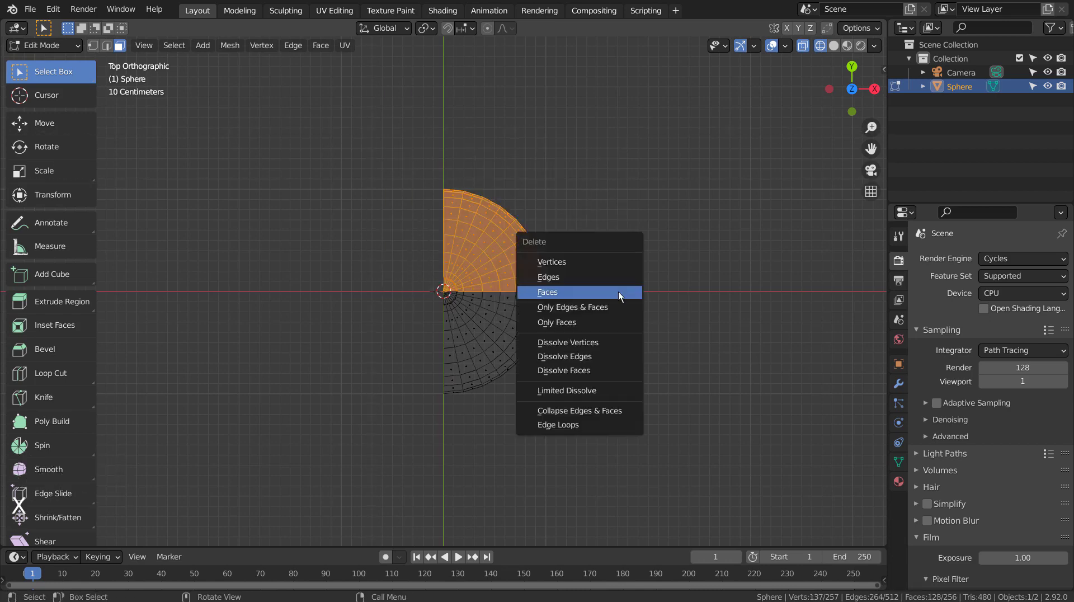
left_click(618, 291)
- Return to solid shading, leave Edit Mode and view the 128-face wedge from above
mouse_move(619, 291)
middle_mouse_down()
mouse_move(567, 344)
mouse_move(530, 235)
middle_mouse_up()
key("shift+z")
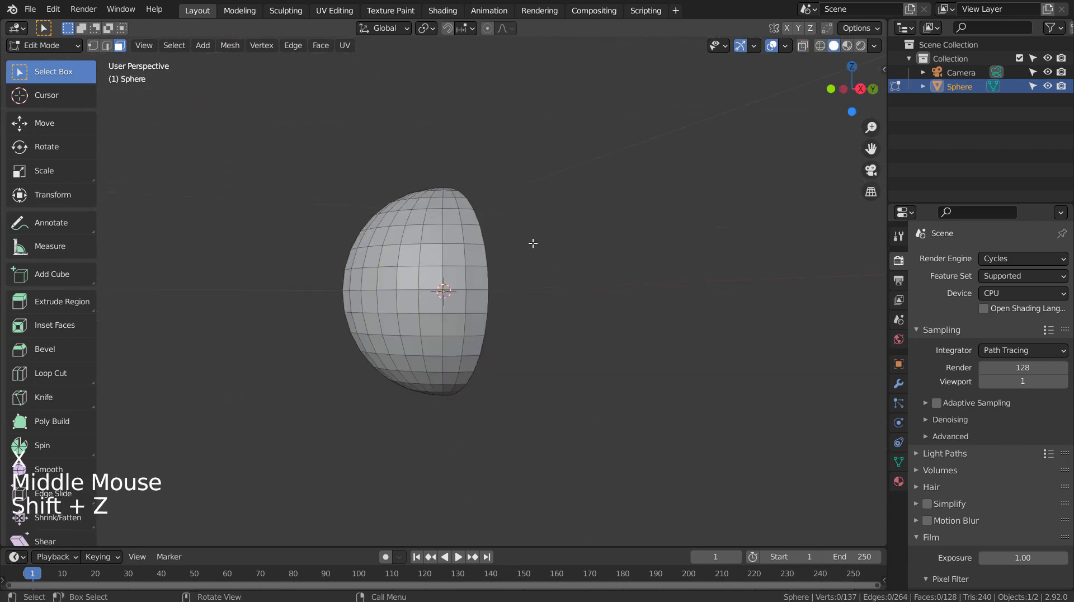
mouse_move(567, 322)
middle_mouse_down()
mouse_move(456, 353)
mouse_move(302, 348)
mouse_move(589, 348)
middle_mouse_up()
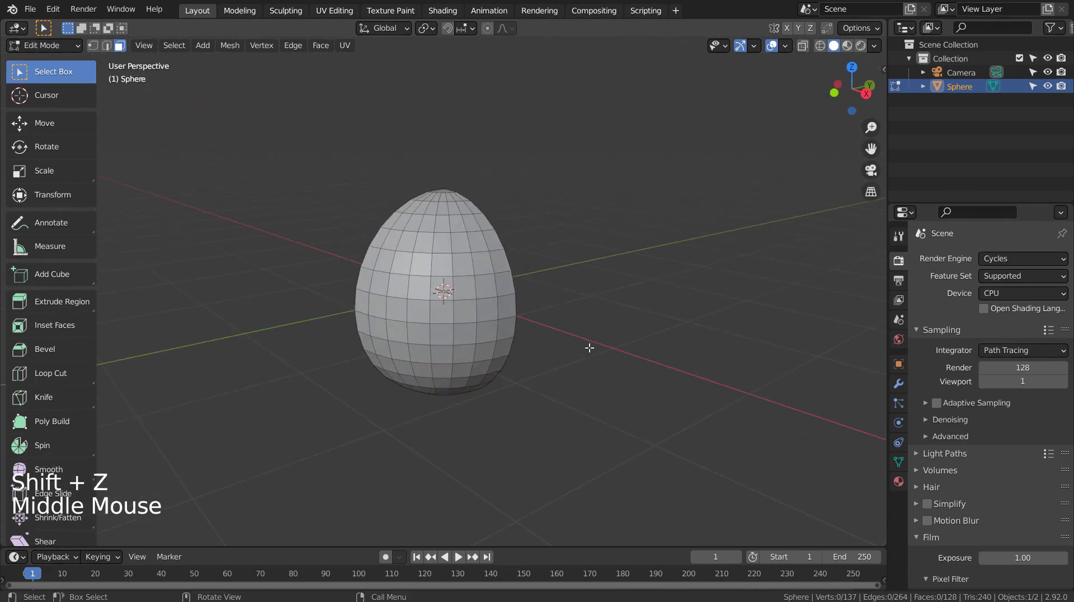
key("Tab")
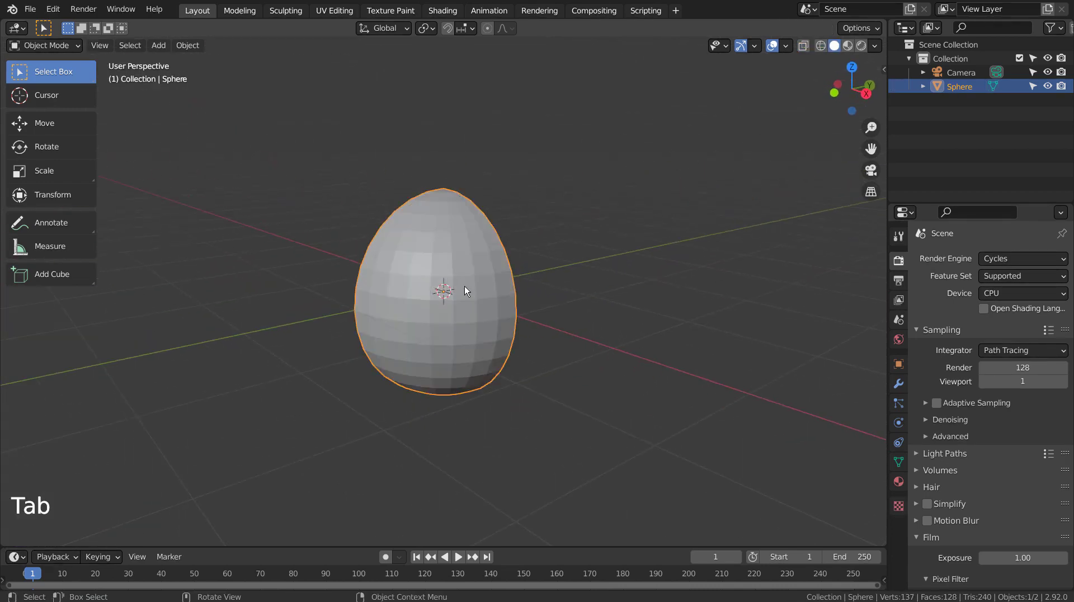
key("KP_7")
- Move all the wedge's geometry 0.1 m along X and −0.1 m along Y, then exit Edit Mode
key("Tab")
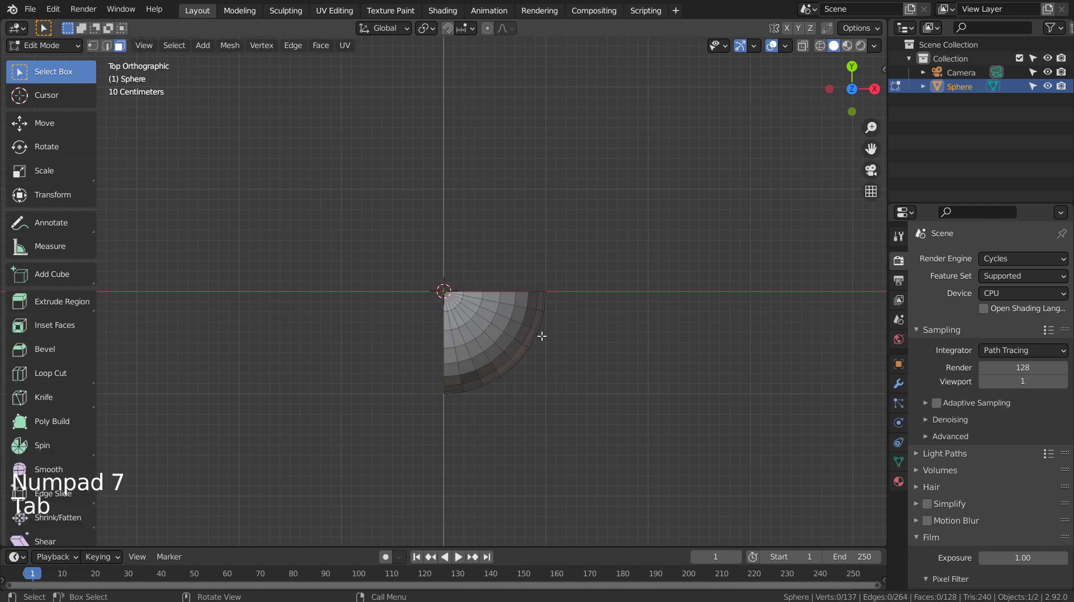
key("a")
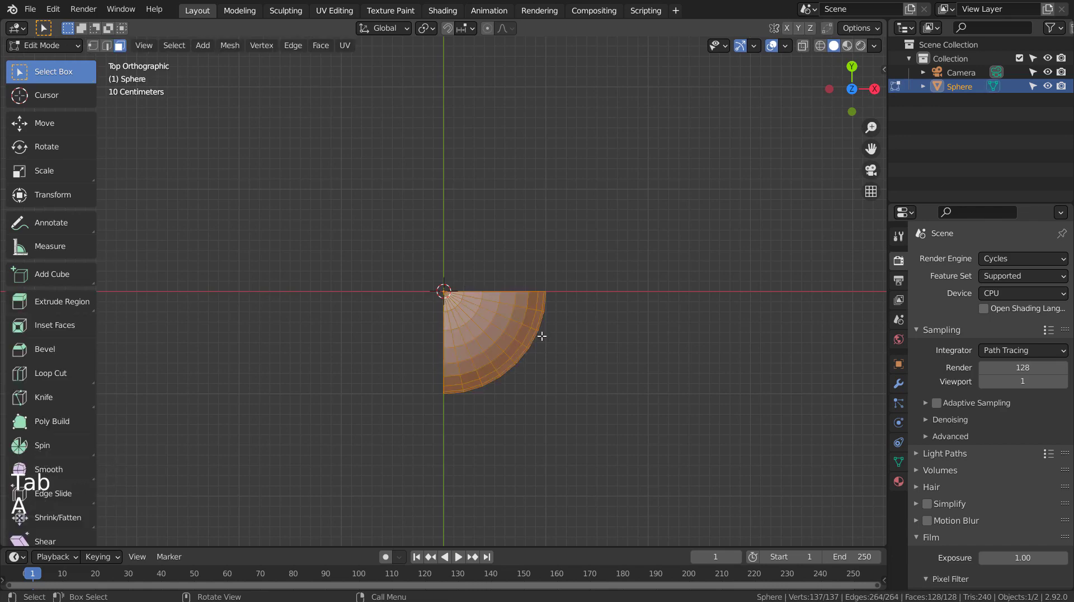
key("g")
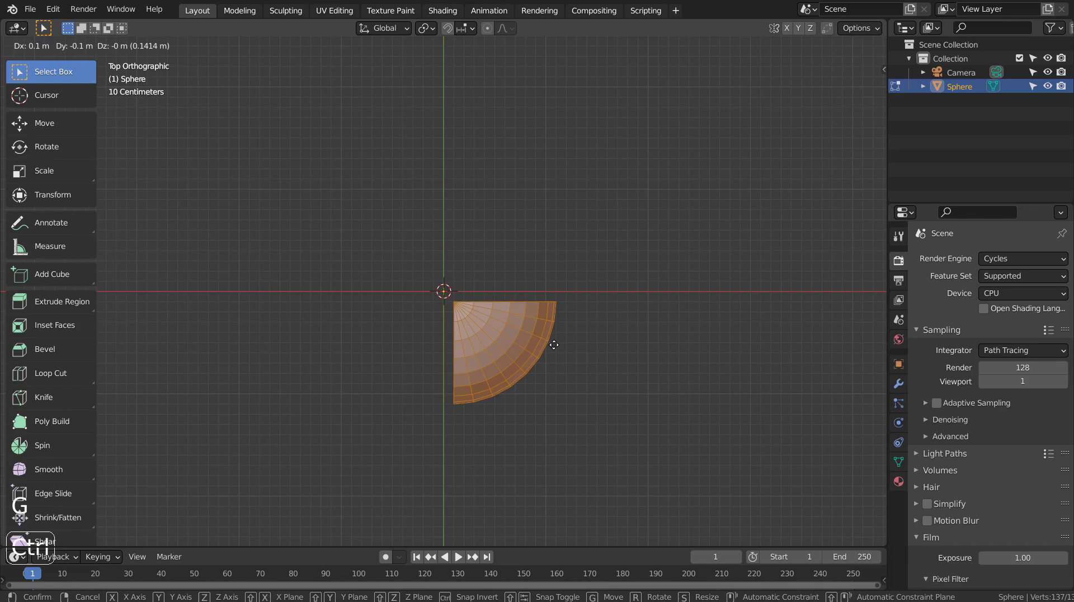
left_click(554, 345)
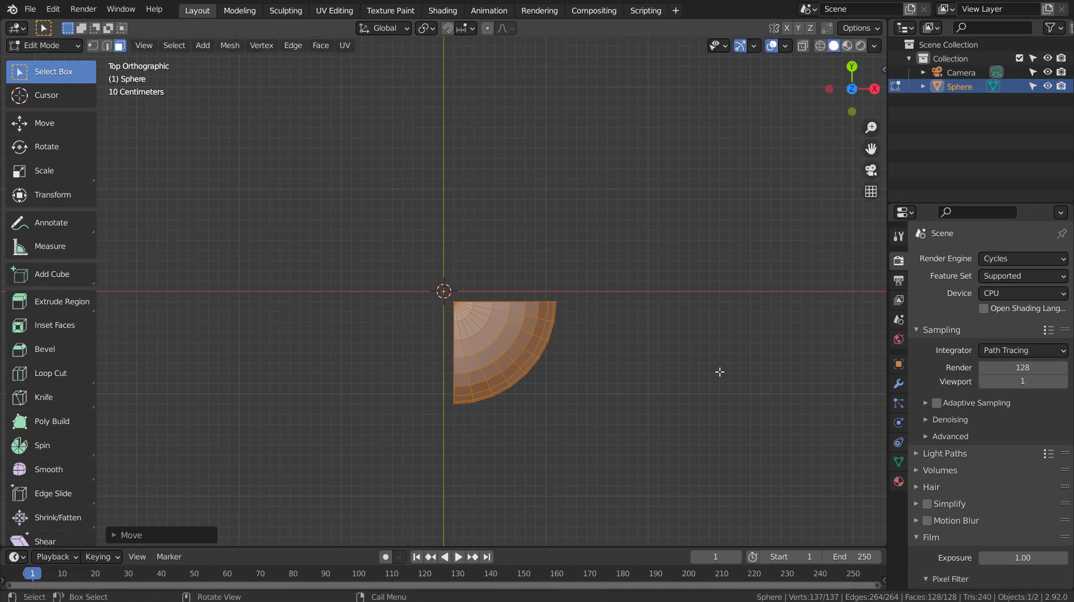
key("Tab")
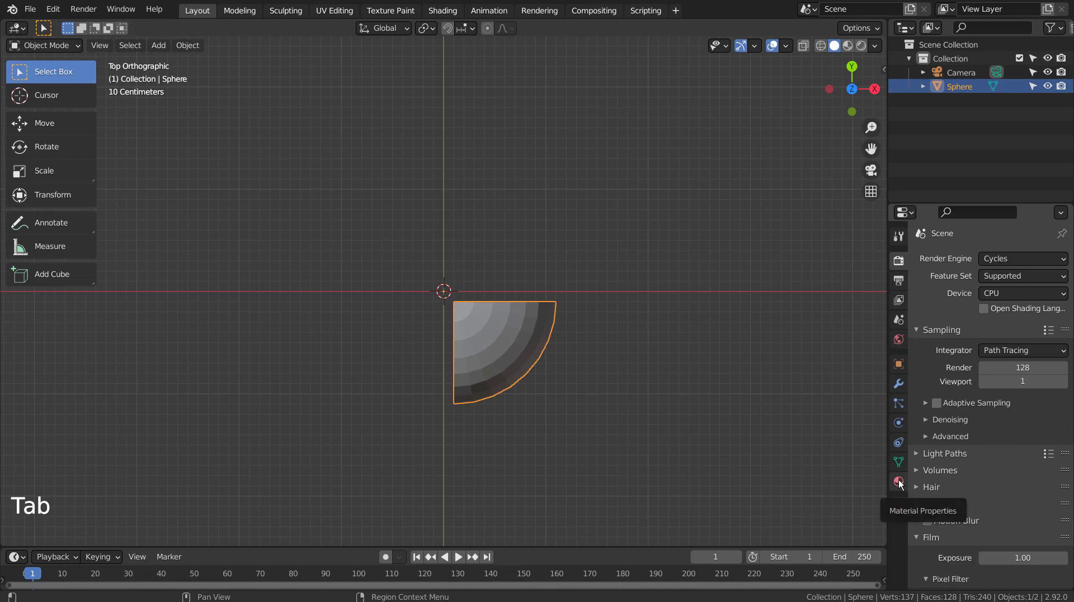
- Add a Mirror modifier to the wedge, mirroring across both X and Y
left_click(899, 386)
left_click(989, 263)
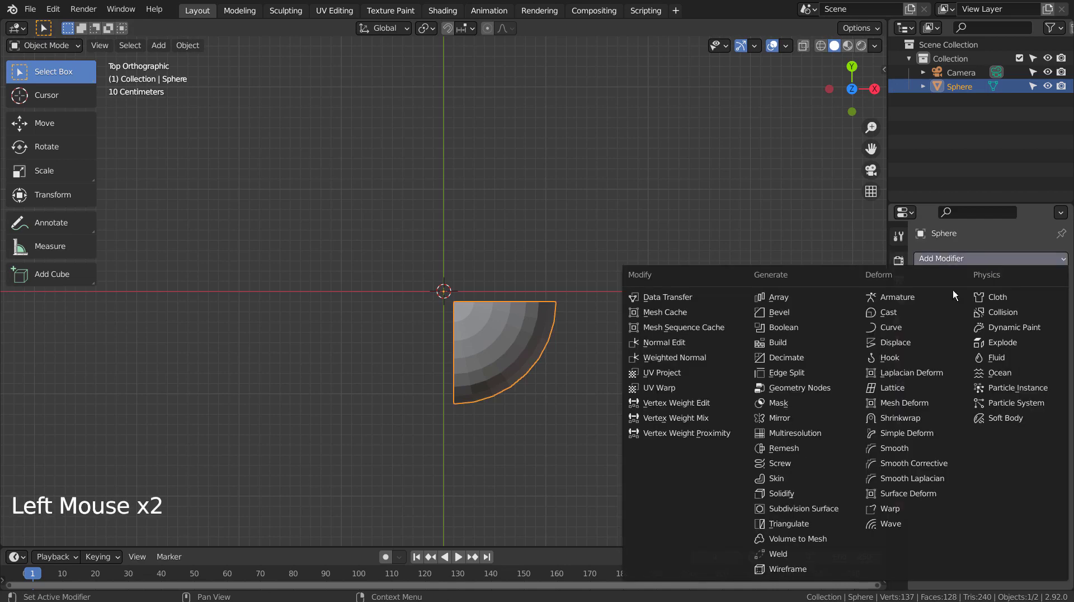
left_click(807, 418)
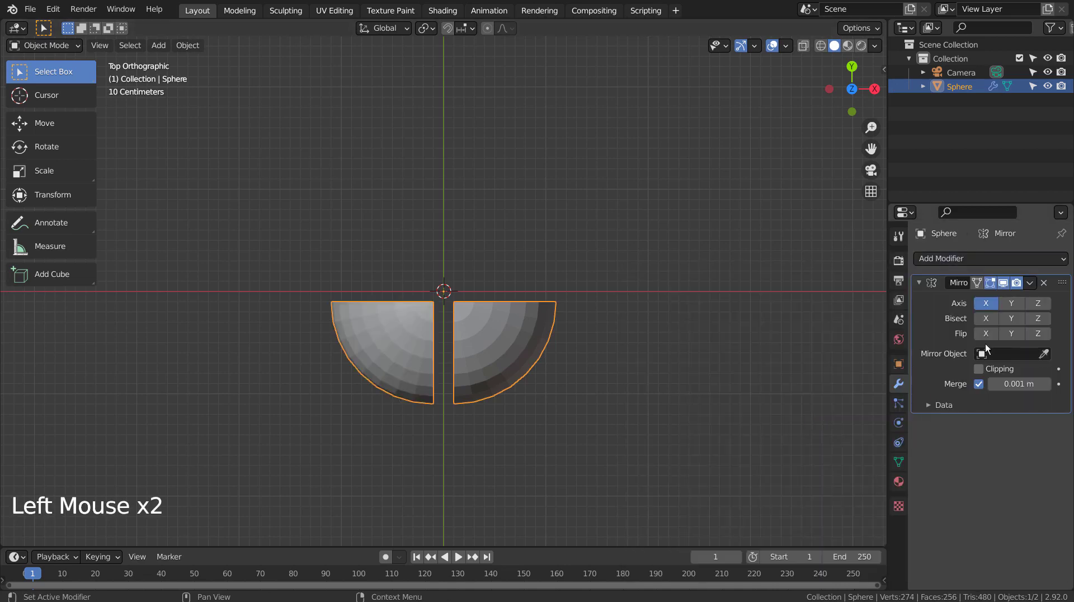
left_click(1016, 302)
middle_click_drag(700, 322, 627, 481)
- Add a level 3 Subdivision modifier, keeping Mirror above it in the stack
key("ctrl+3")
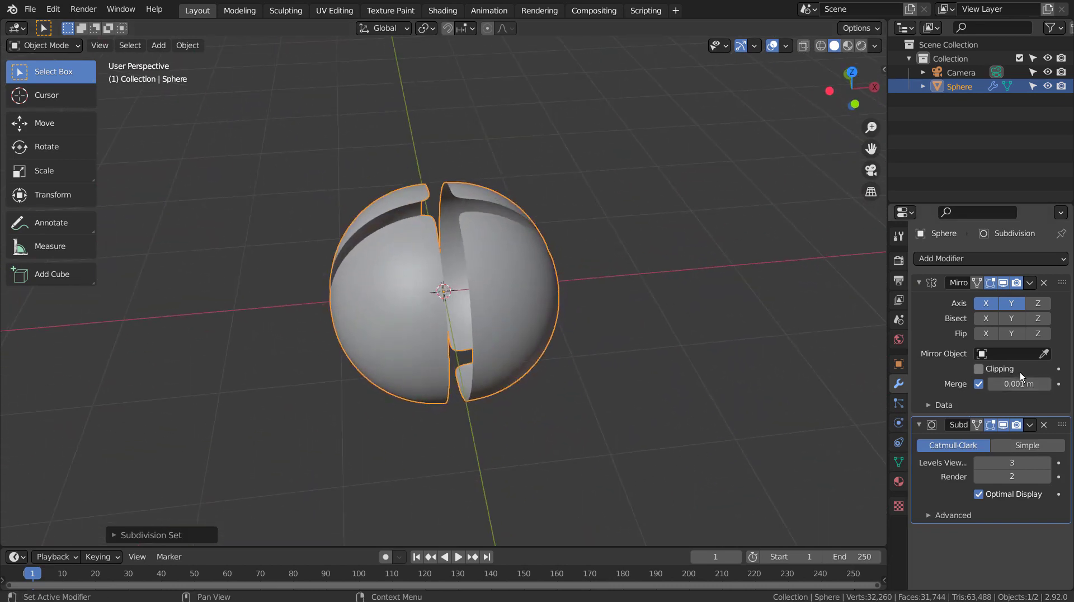
left_click_drag(1064, 419, 1063, 284)
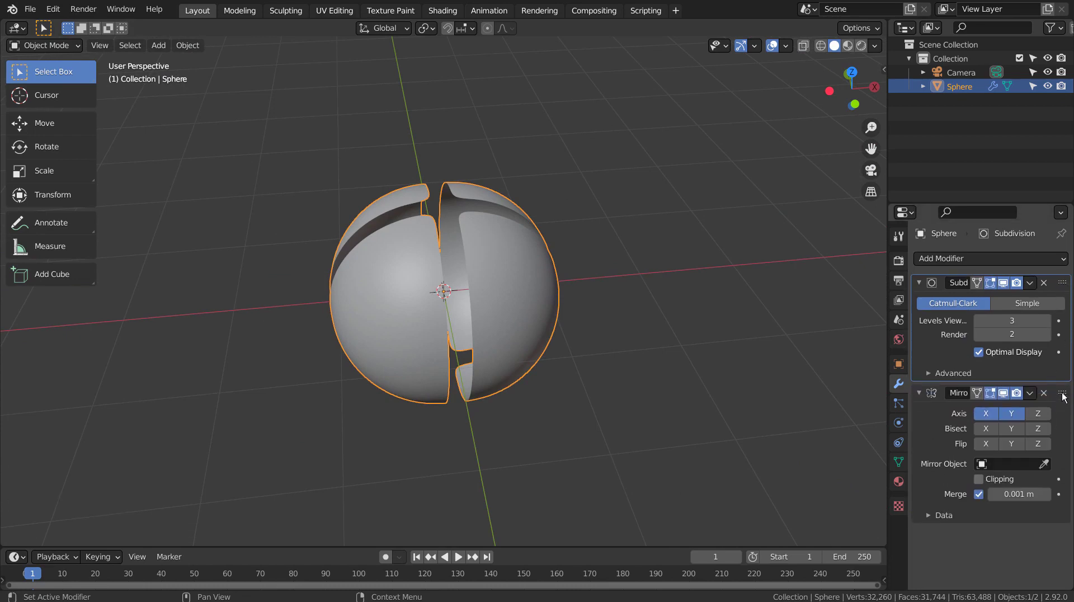
left_click_drag(1064, 395, 1063, 284)
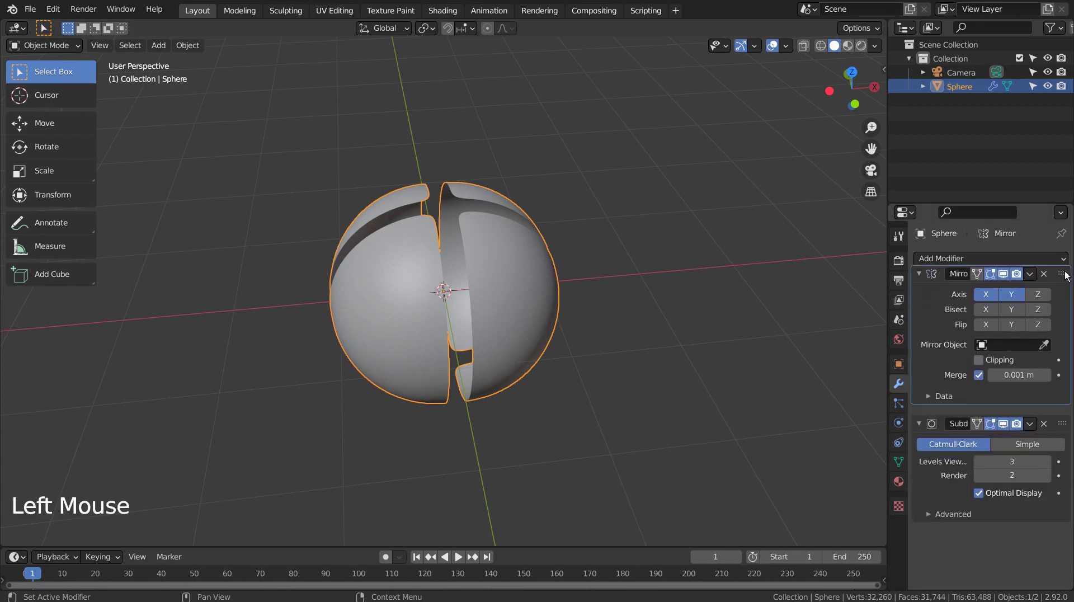
- Add a Solidify modifier with 0.12 m thickness and Only Rim enabled, then inspect the shell
left_click(1032, 262)
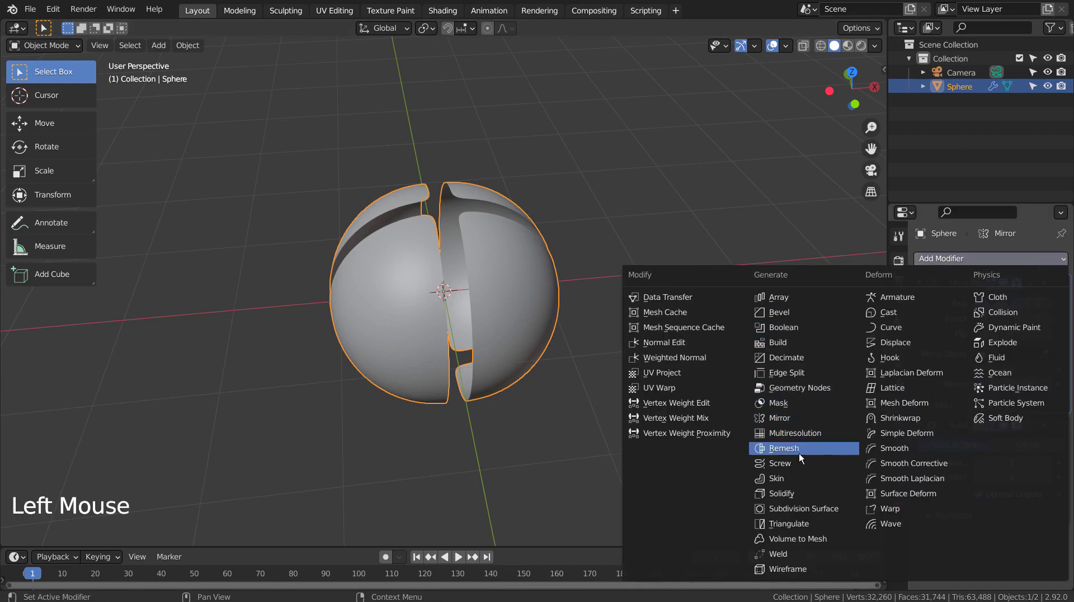
left_click(797, 491)
scroll(1025, 451, "down", 3)
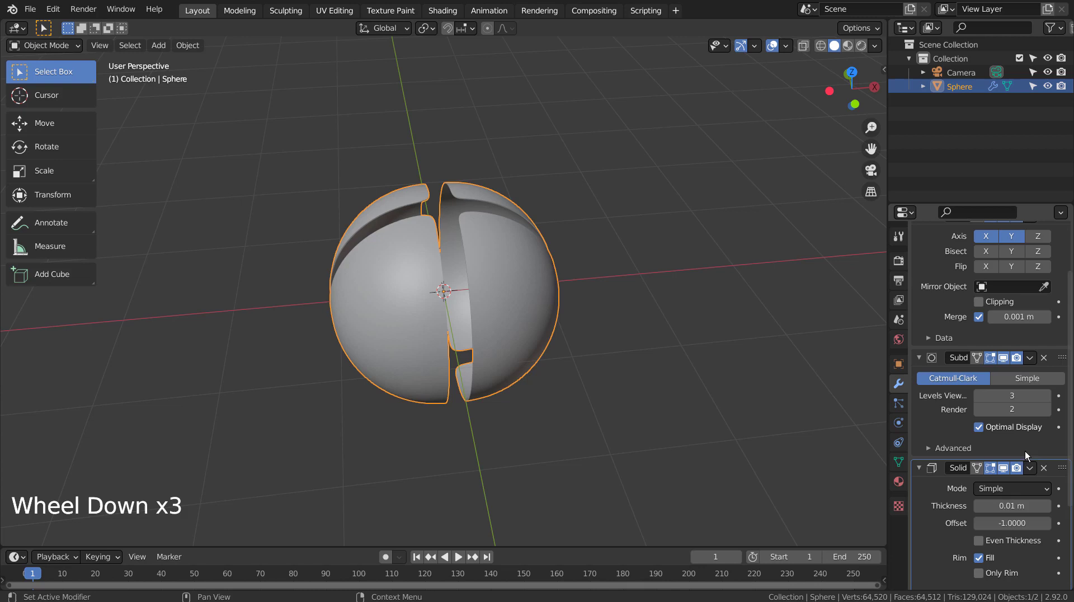
mouse_move(1004, 507)
left_mouse_down()
mouse_move(1040, 507)
mouse_move(1015, 506)
left_mouse_up()
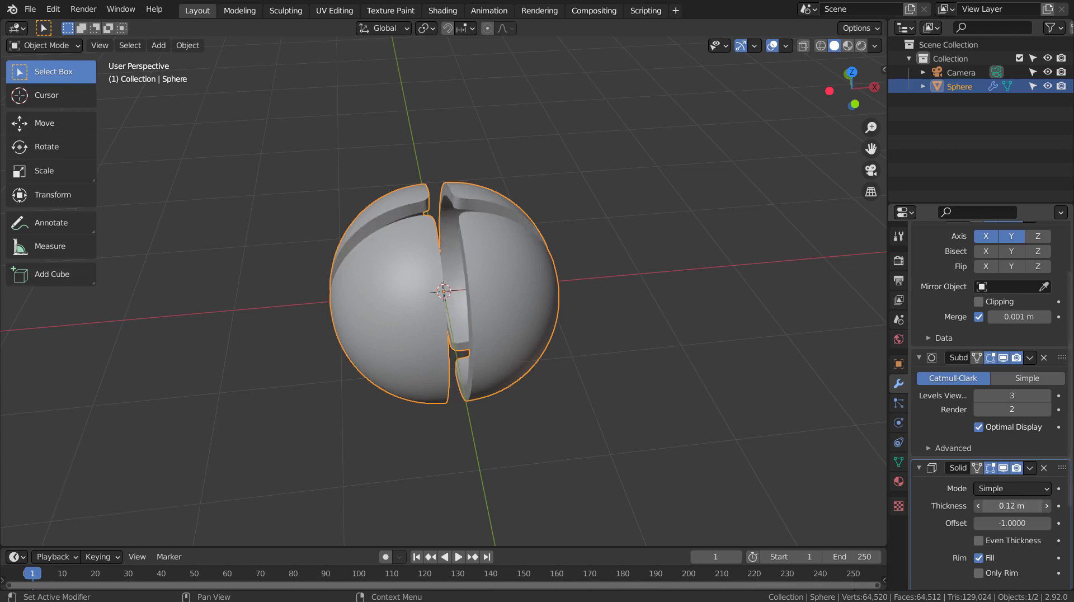
scroll(999, 573, "down", 9)
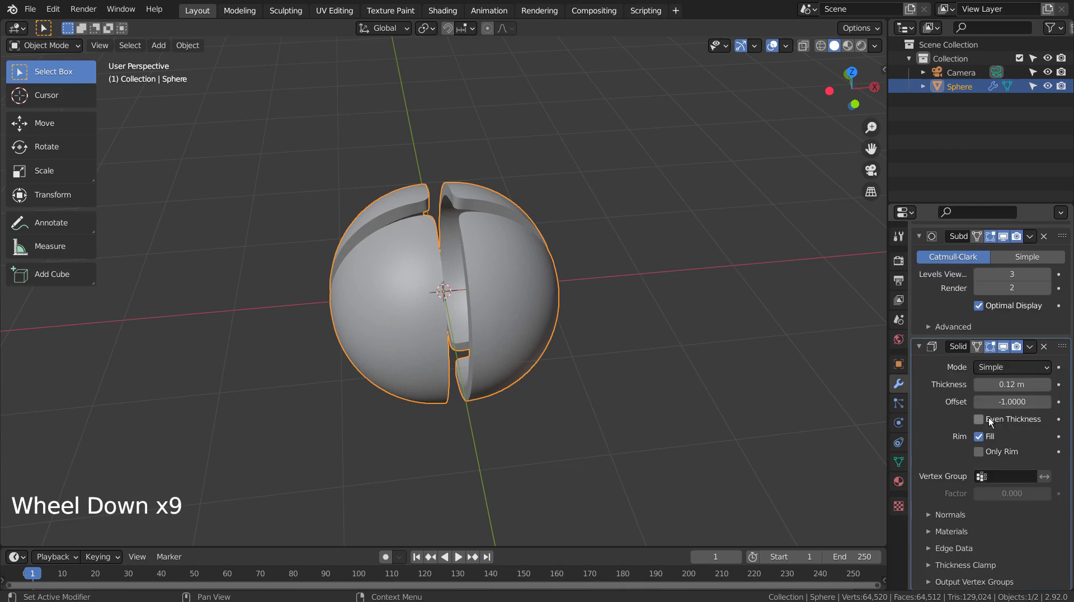
left_click(980, 452)
left_click(980, 452)
left_click(980, 452)
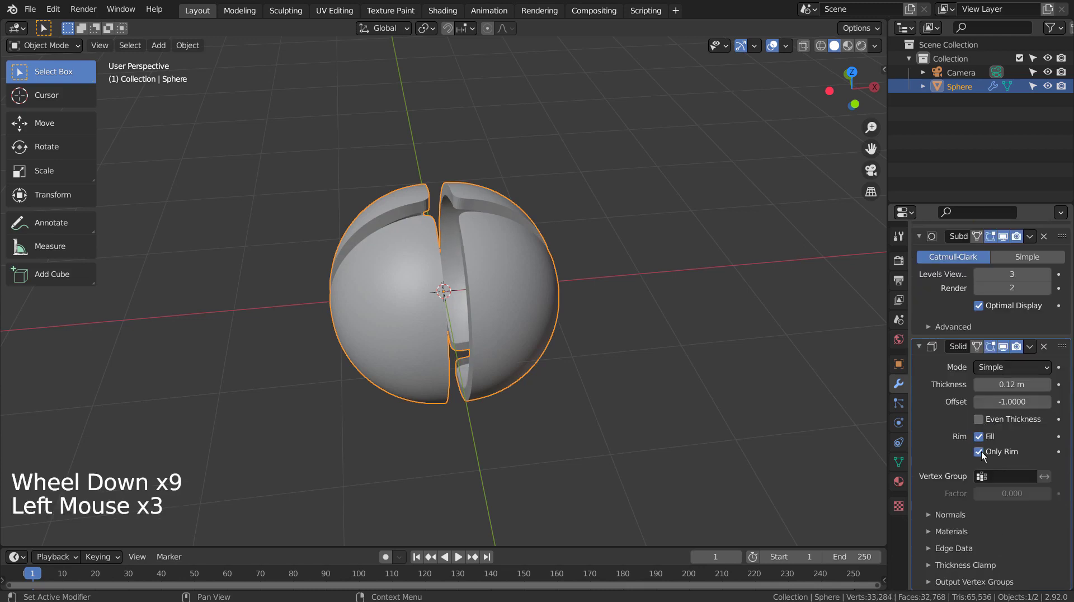
middle_click_drag(645, 453, 547, 350)
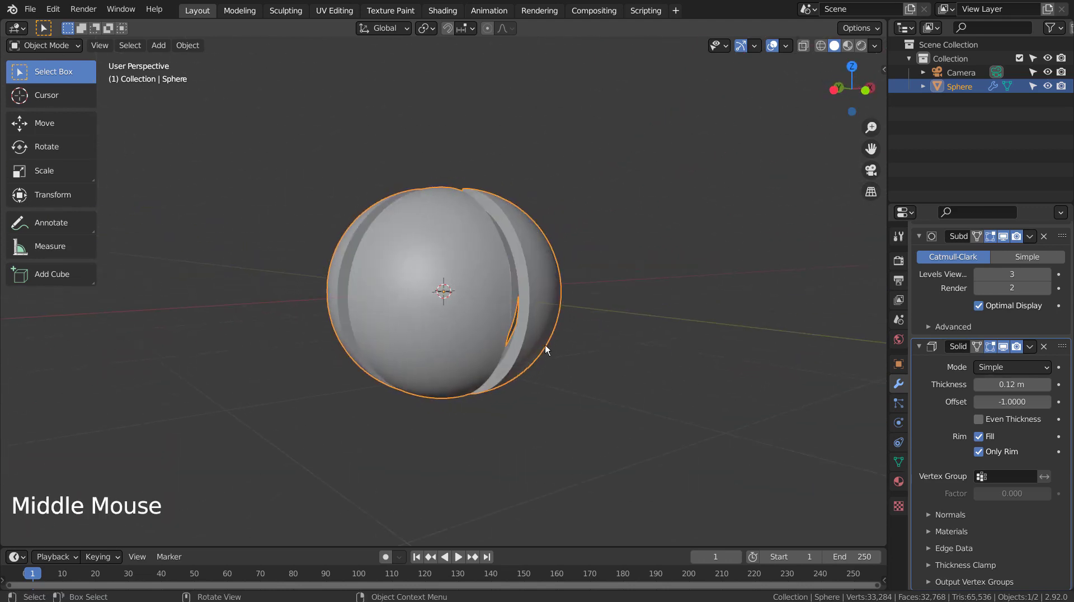
left_click(539, 330)
right_click(540, 324)
mouse_move(669, 425)
middle_mouse_down()
mouse_move(625, 448)
mouse_move(606, 492)
mouse_move(810, 394)
mouse_move(835, 350)
mouse_move(836, 307)
mouse_move(798, 373)
mouse_move(687, 452)
mouse_move(668, 433)
middle_mouse_up()
- Add a new UV sphere, scale it slightly smaller and give it level 3 subdivision
left_click(668, 433)
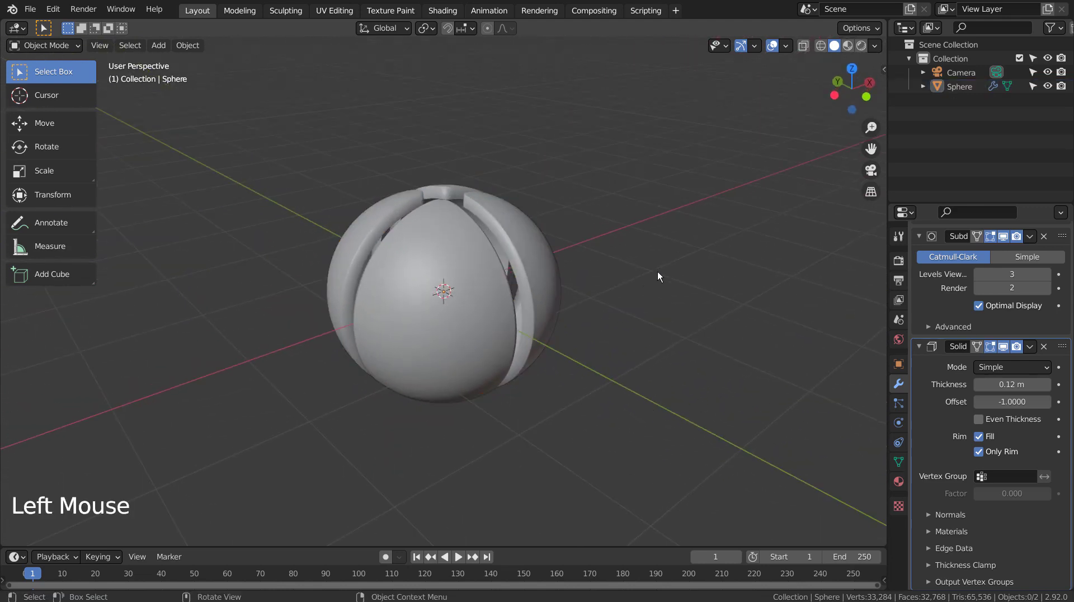
key("shift+a")
mouse_move(663, 268)
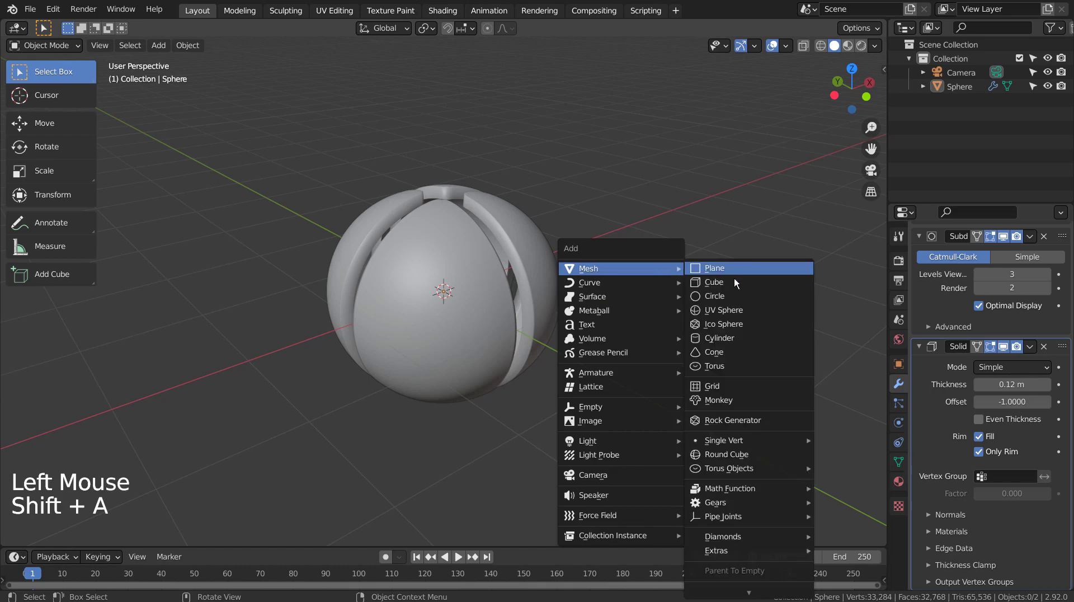
left_click(737, 309)
key("s")
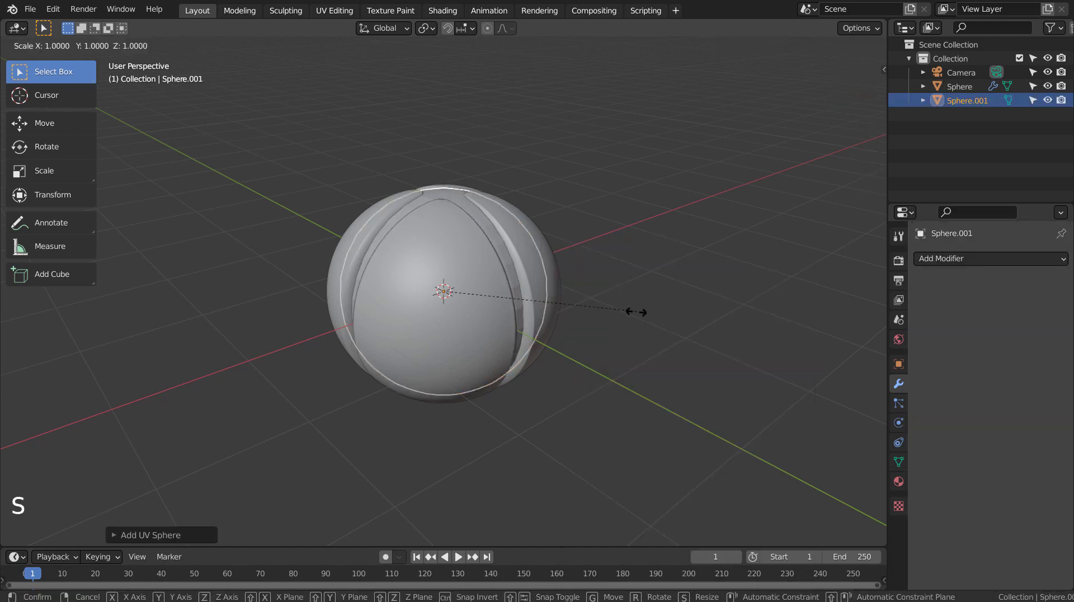
left_click(616, 314)
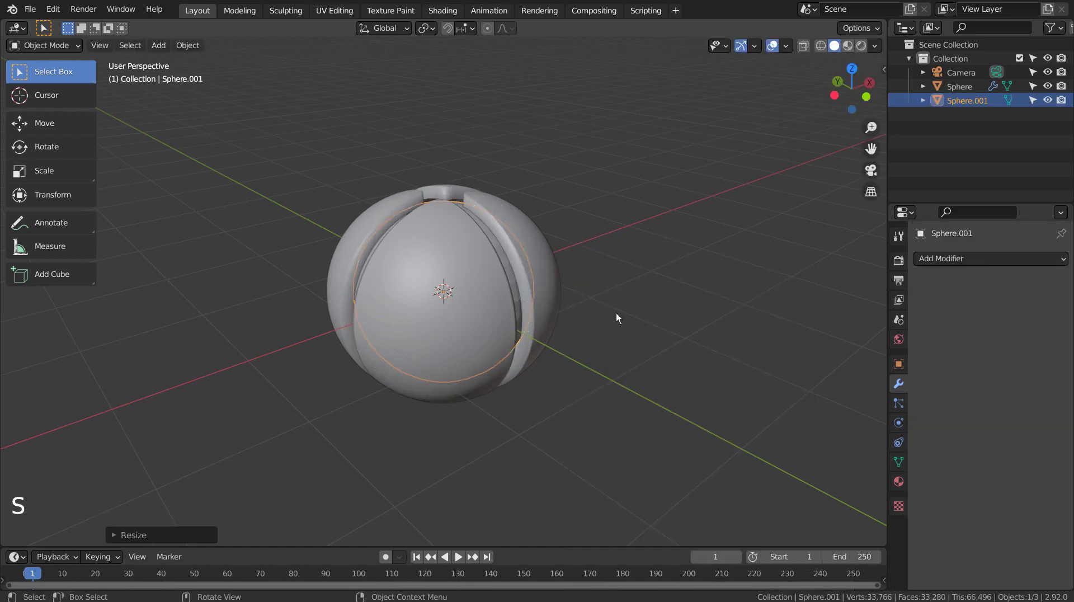
key("ctrl+3")
right_click(509, 274)
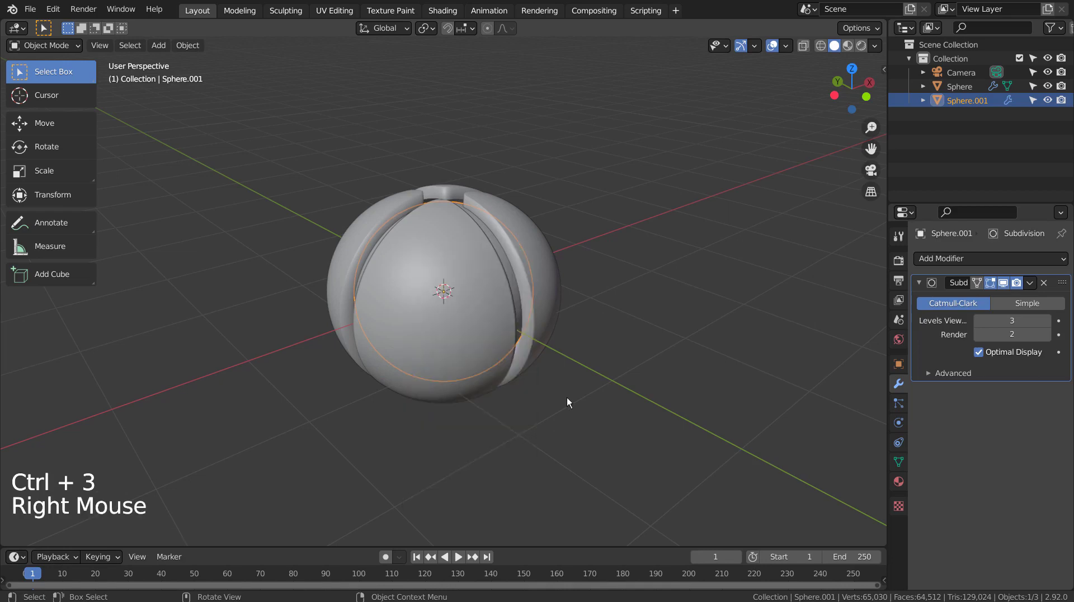
middle_click_drag(566, 397, 645, 402)
middle_click(644, 402)
- Switch the render engine to Eevee and enable Bloom
left_click(899, 261)
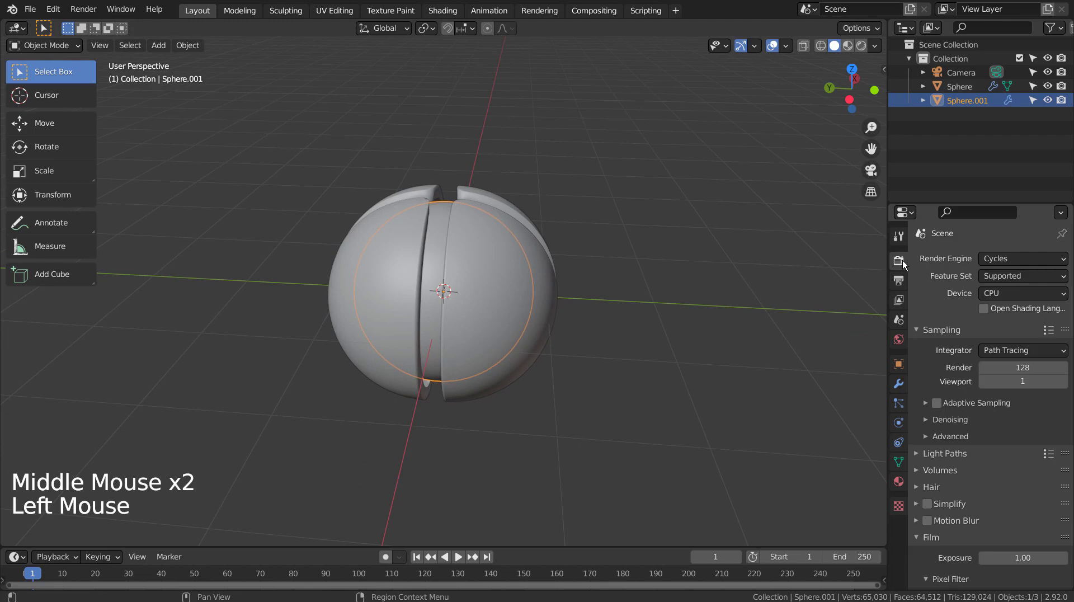
left_click_drag(1002, 260, 1002, 277)
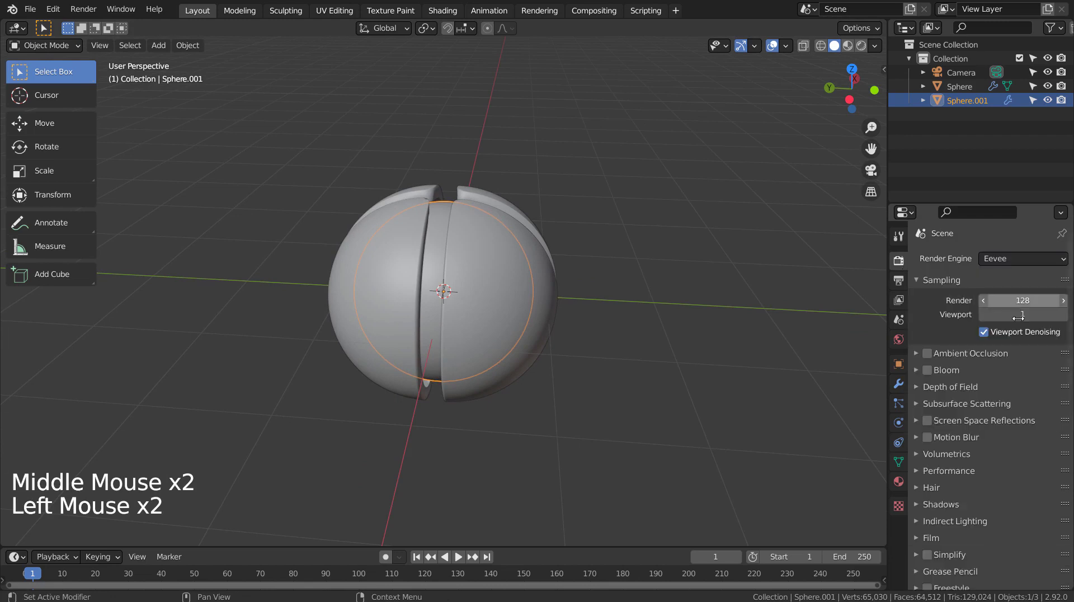
left_click(927, 370)
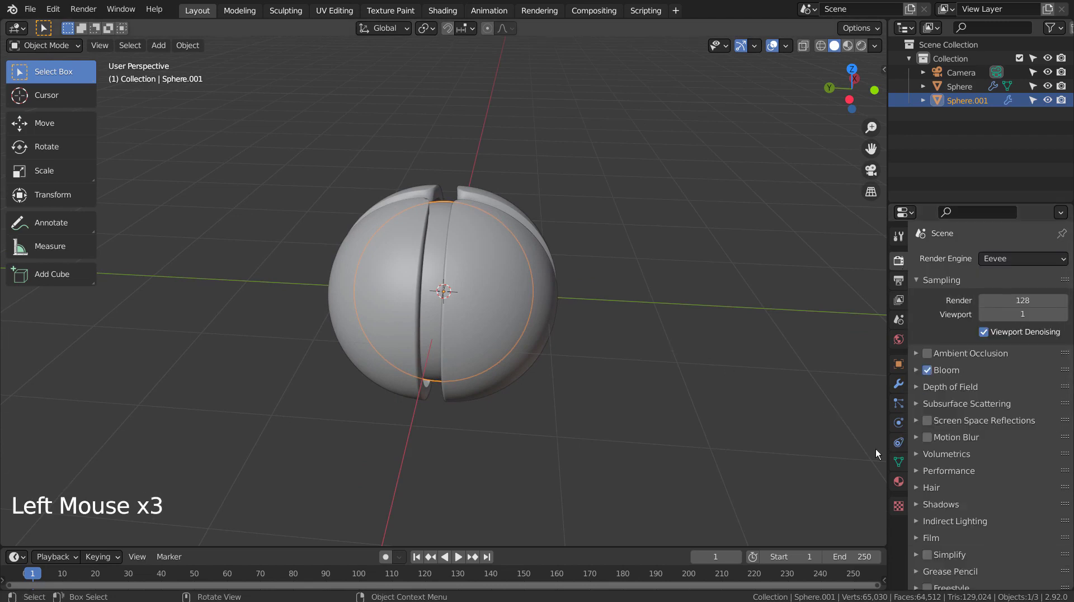
left_click(899, 481)
- Give the inner sphere a new orange Emission material at strength 15, viewed in Material Preview
left_click(1007, 317)
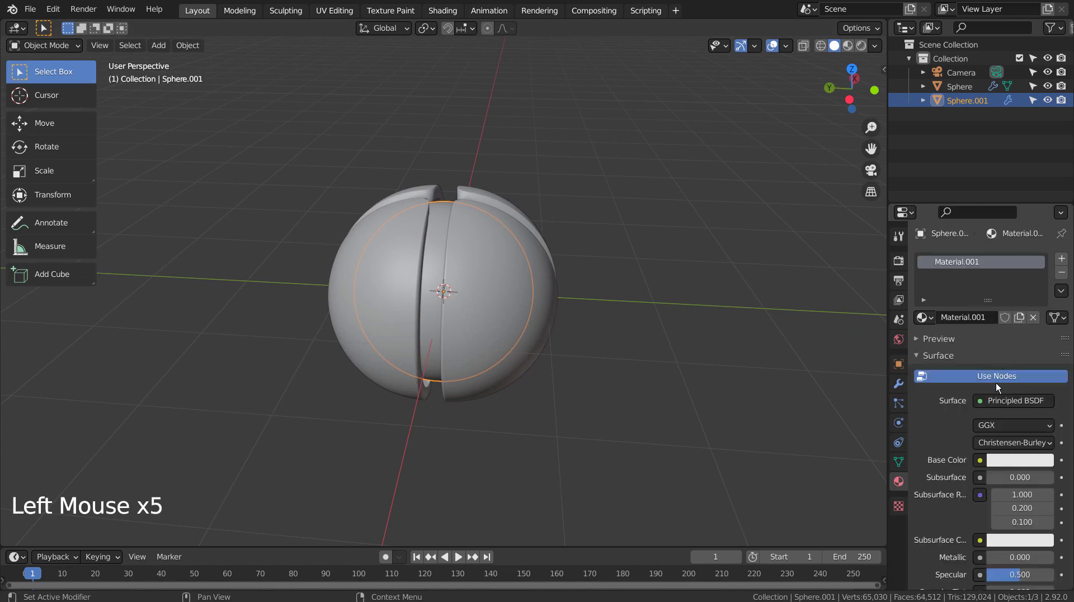
left_click(980, 400)
left_click(893, 129)
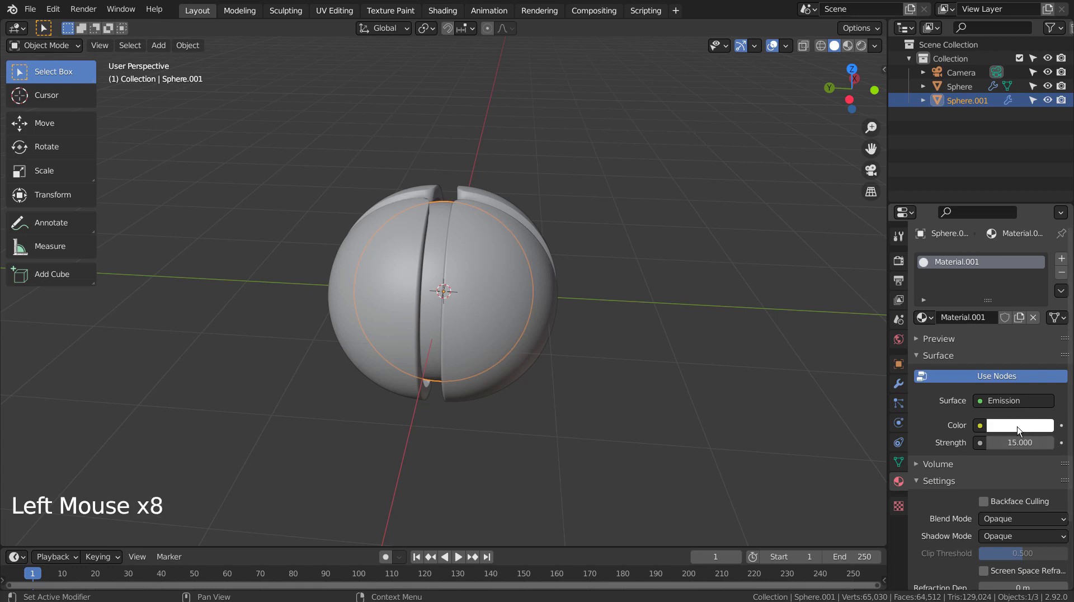
left_click(1018, 427)
left_click(957, 308)
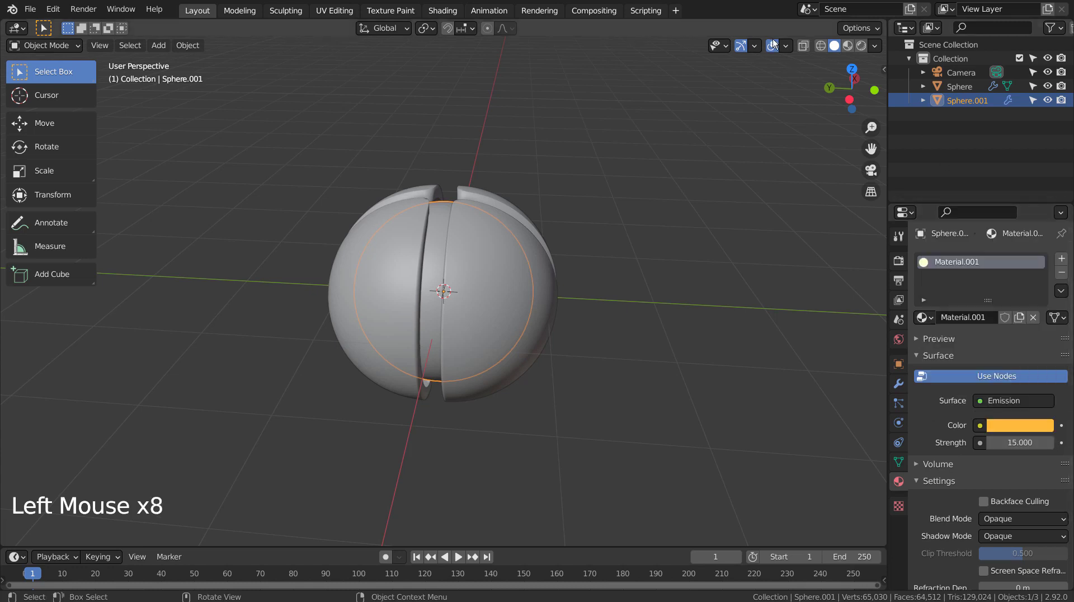
left_click(849, 46)
middle_click_drag(653, 432, 802, 393)
- Give the outer shell a new material with dark base colour, roughness 0.079 and metallic 0.876
left_click(499, 318)
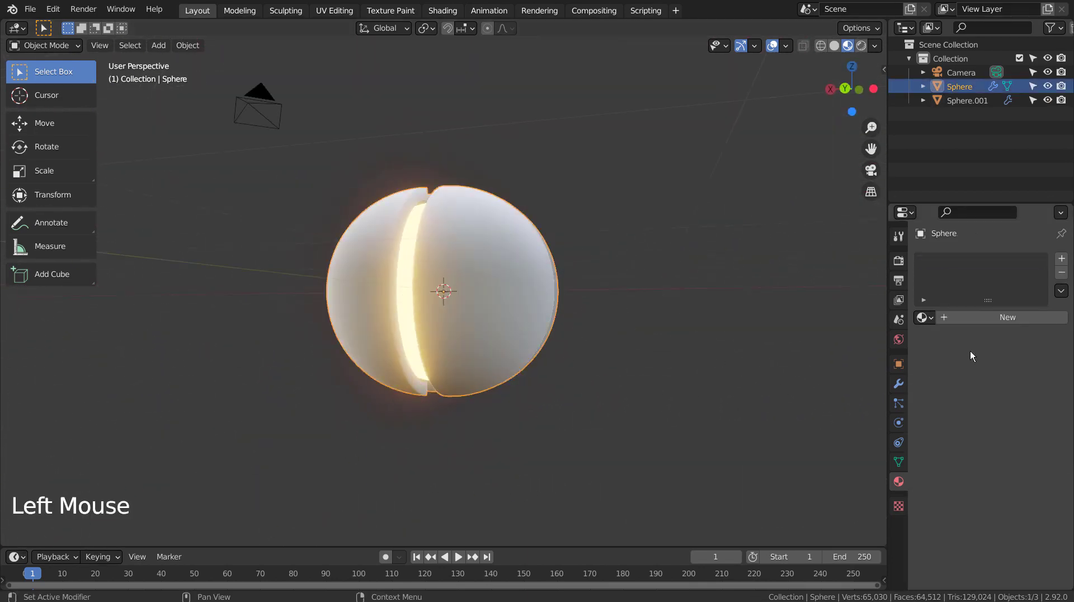
left_click(1005, 315)
left_click(1033, 457)
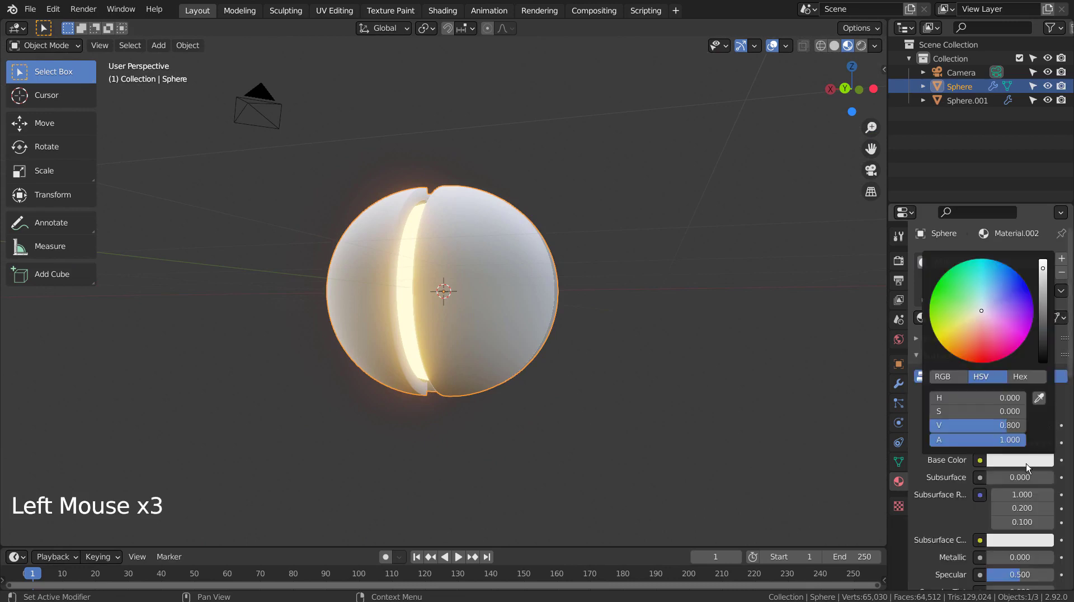
left_click(1044, 316)
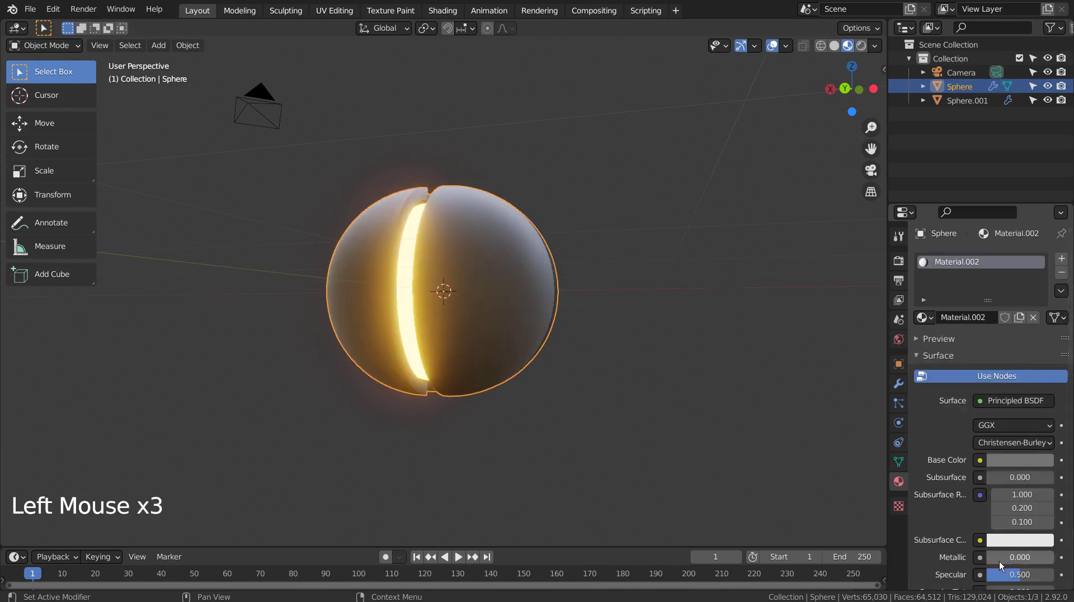
scroll(1003, 567, "down", 4)
left_click_drag(1015, 521, 990, 522)
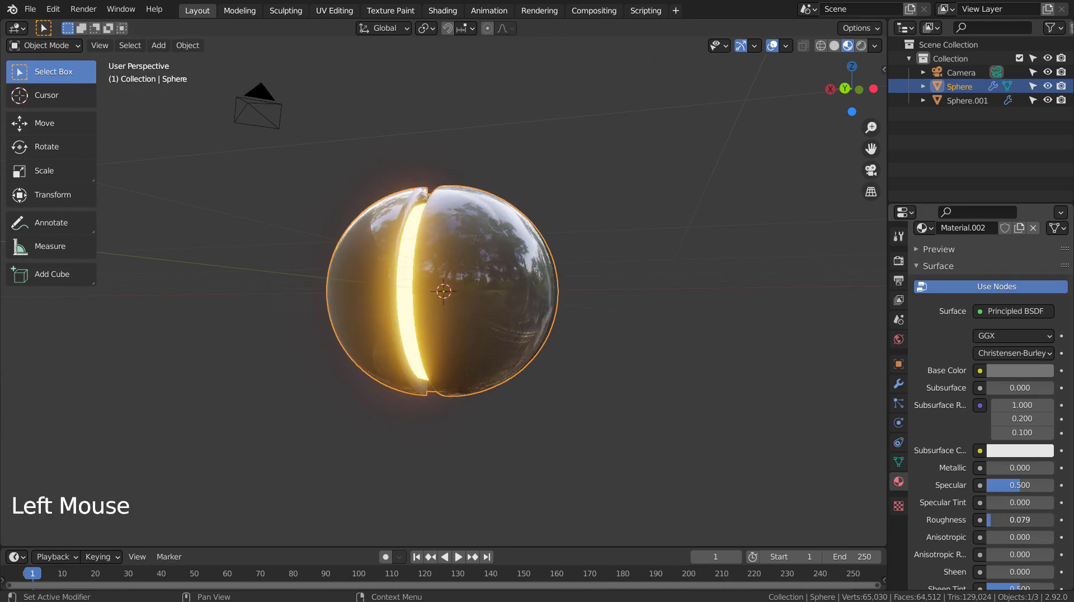
left_click_drag(1014, 468, 1063, 467)
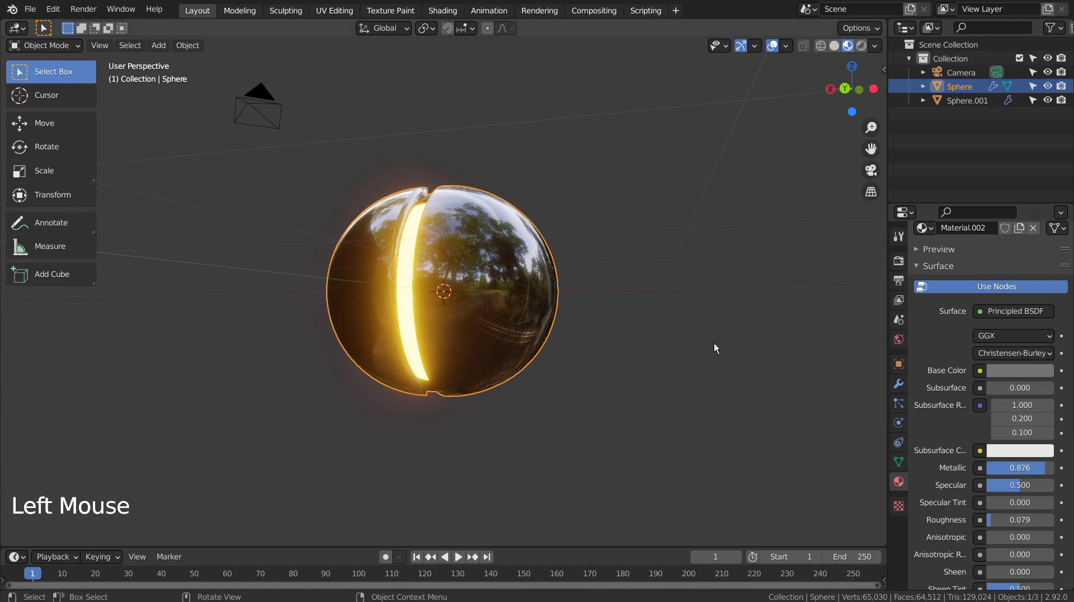
left_click(712, 343)
middle_click_drag(584, 273, 453, 301)
- Keyframe the shell's rotation at 0° on frame 1
left_click(522, 337)
key("n")
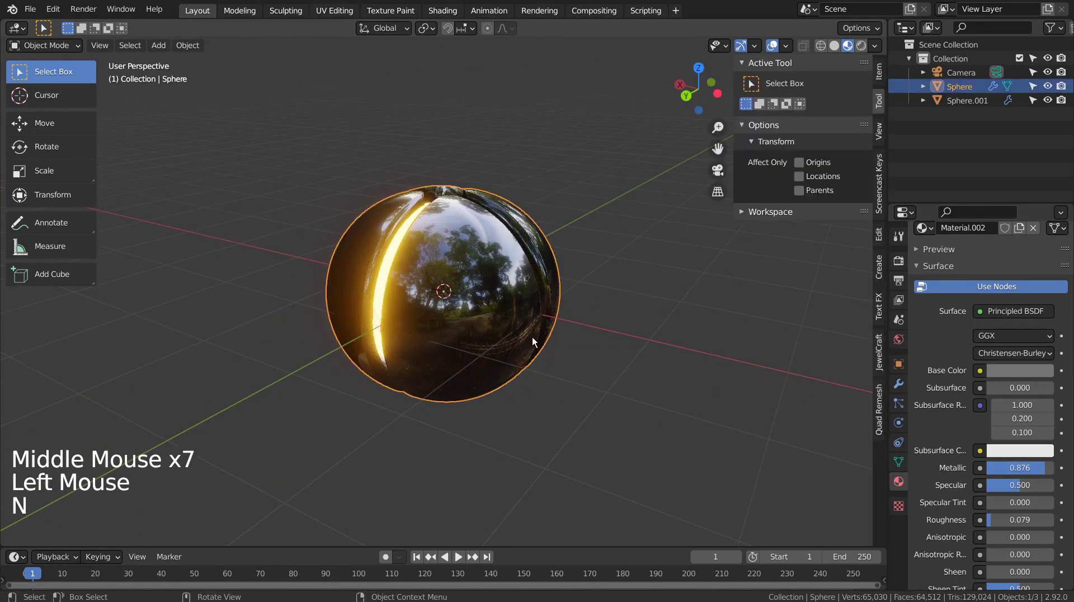
left_click(884, 66)
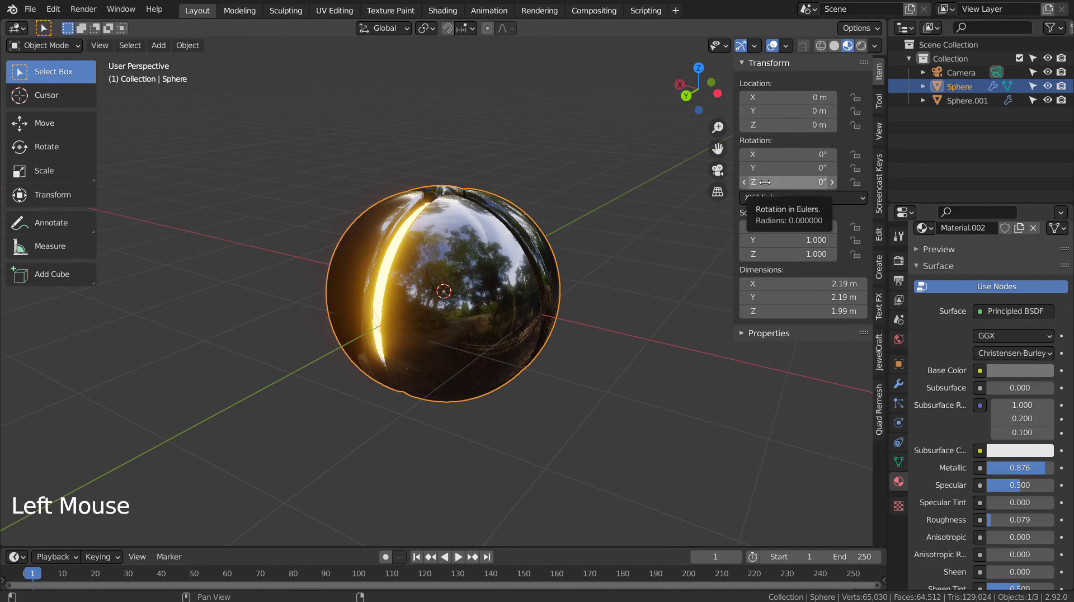
key("i")
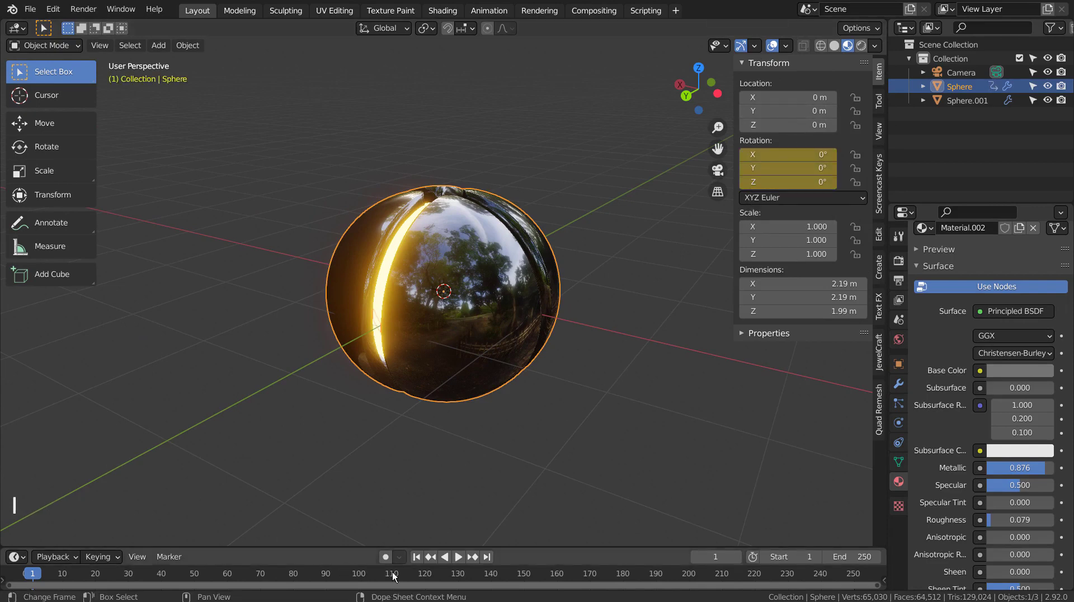
- Set the animation's end frame to 100
left_click(839, 557)
type("1")
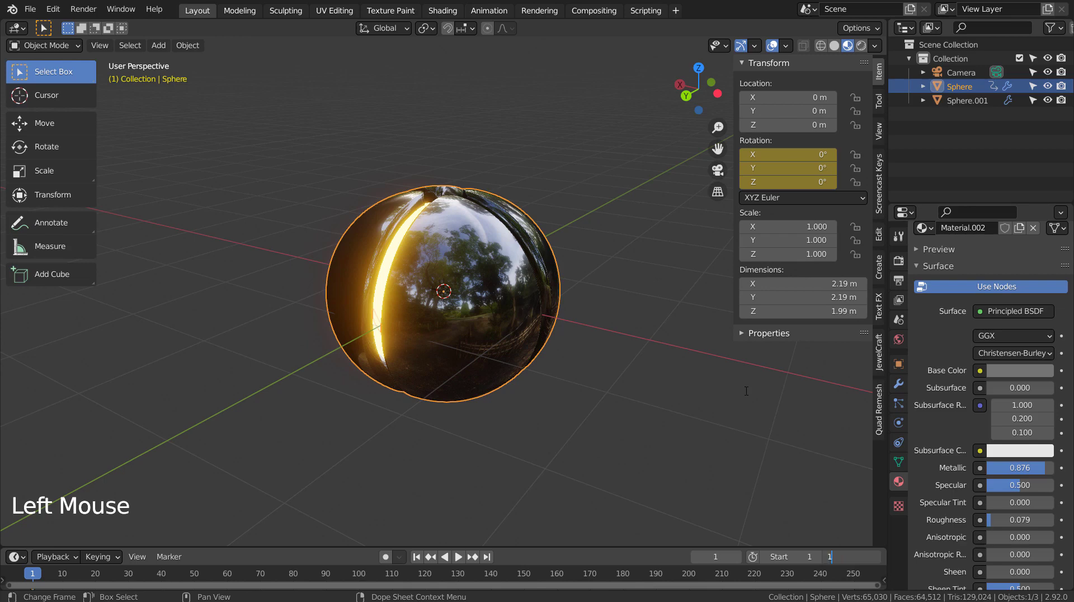
type("00")
key("Return")
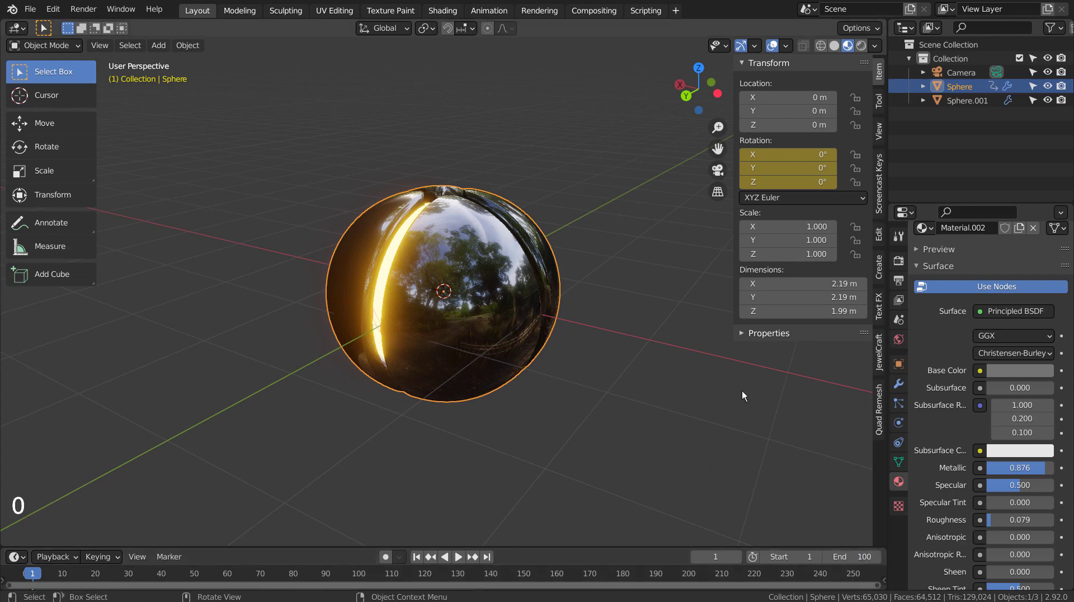
- On frame 100, set the shell's Z rotation to 359° and keyframe it
left_click(357, 579)
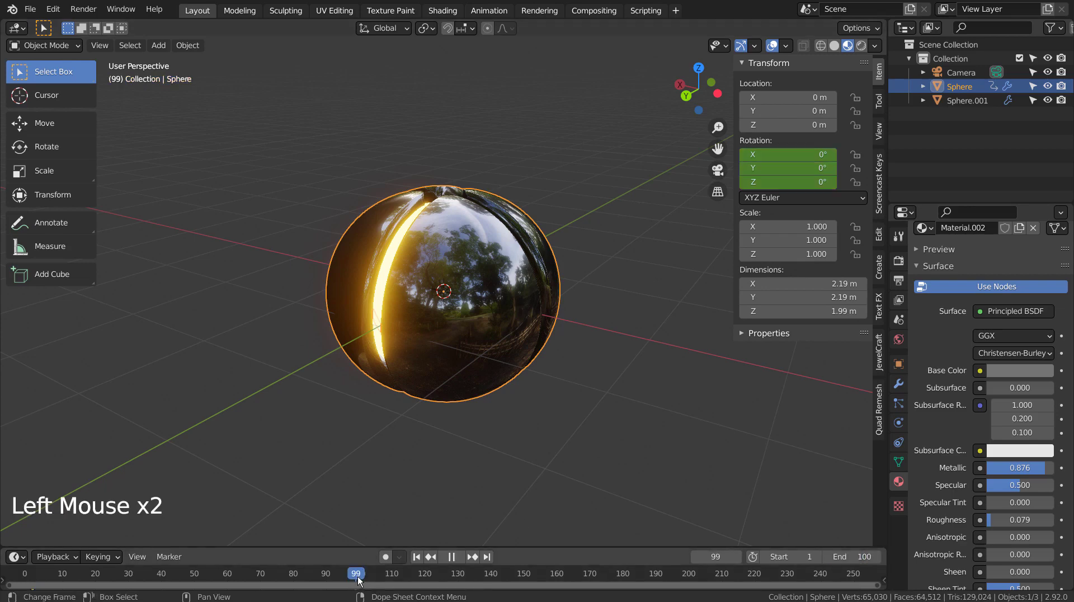
left_click(361, 575)
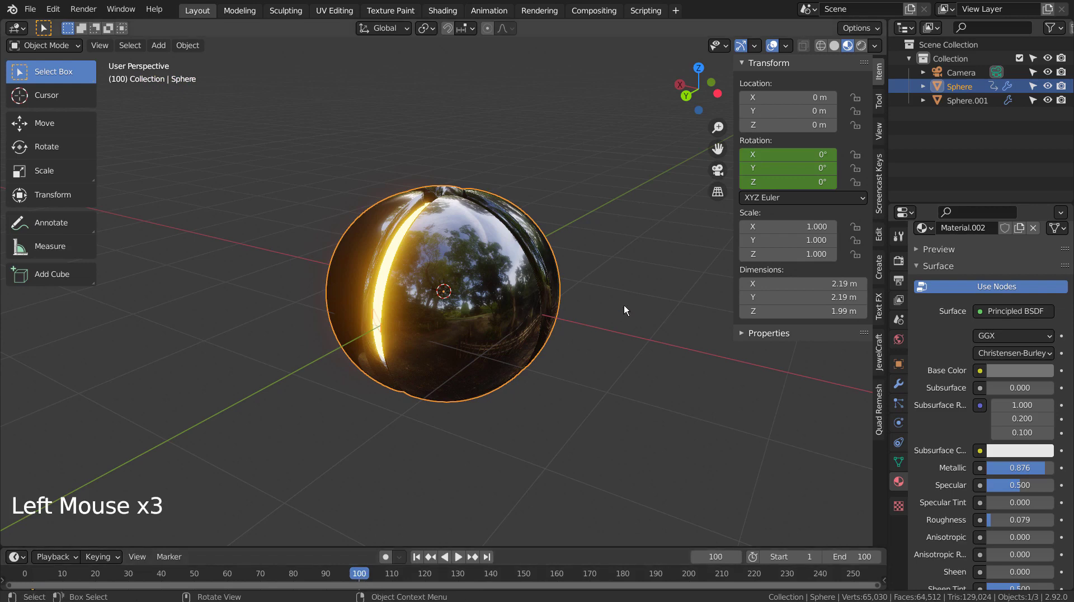
left_click(789, 182)
type("359")
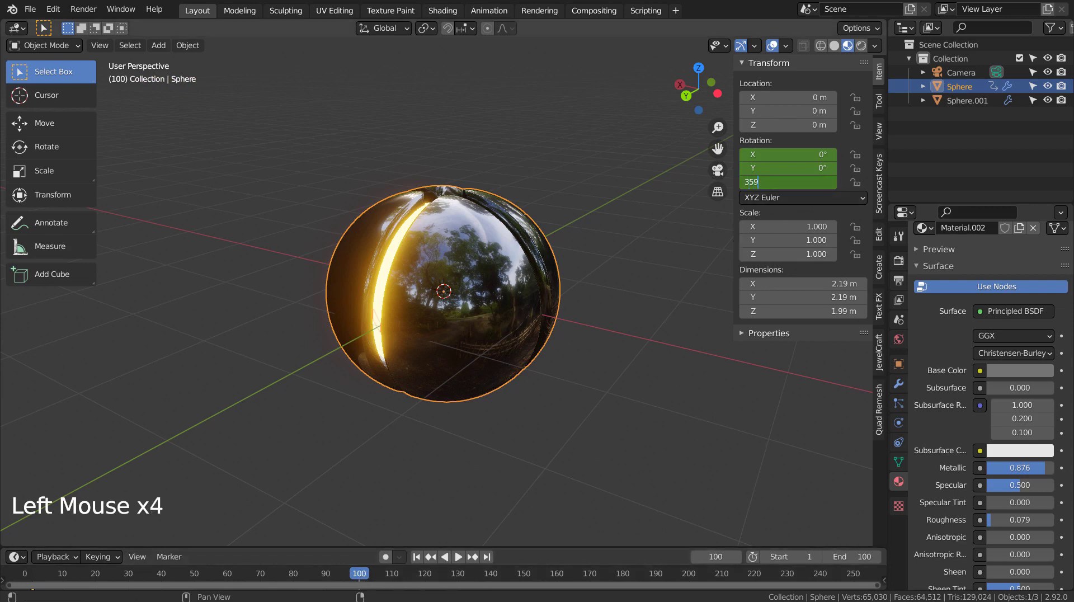
key("Return")
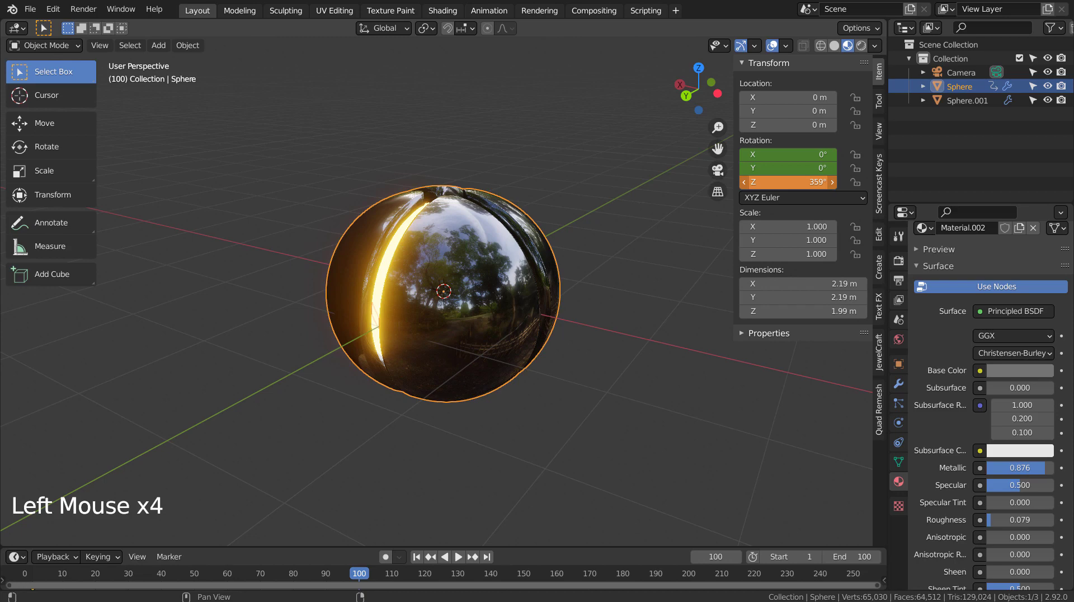
key("i")
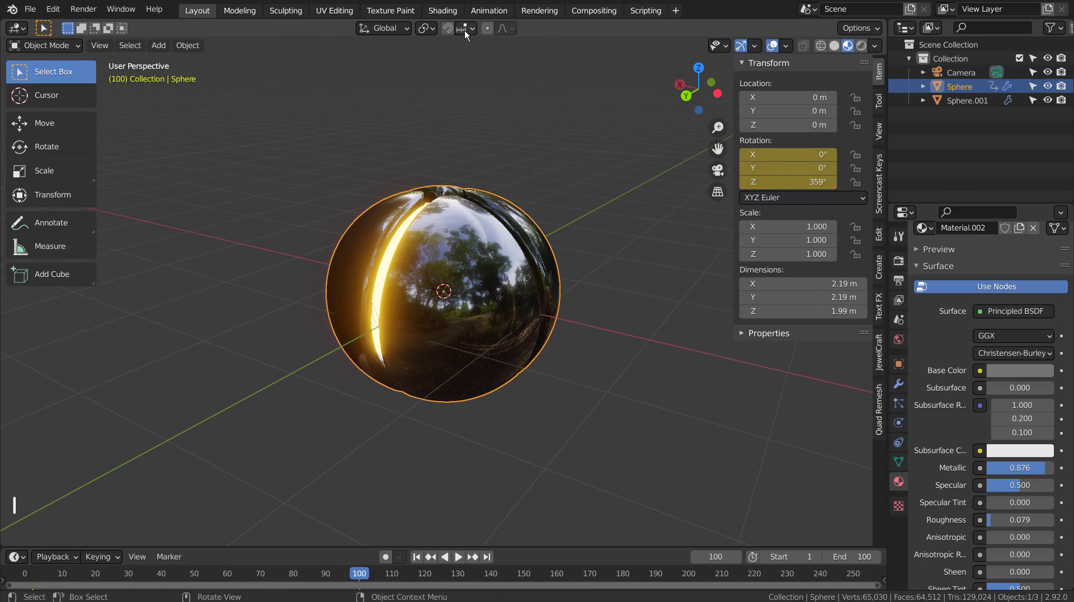
- In the Animation workspace, select the shell and open the Dope Sheet's Channel extrapolation options
left_click(477, 290)
left_click(489, 10)
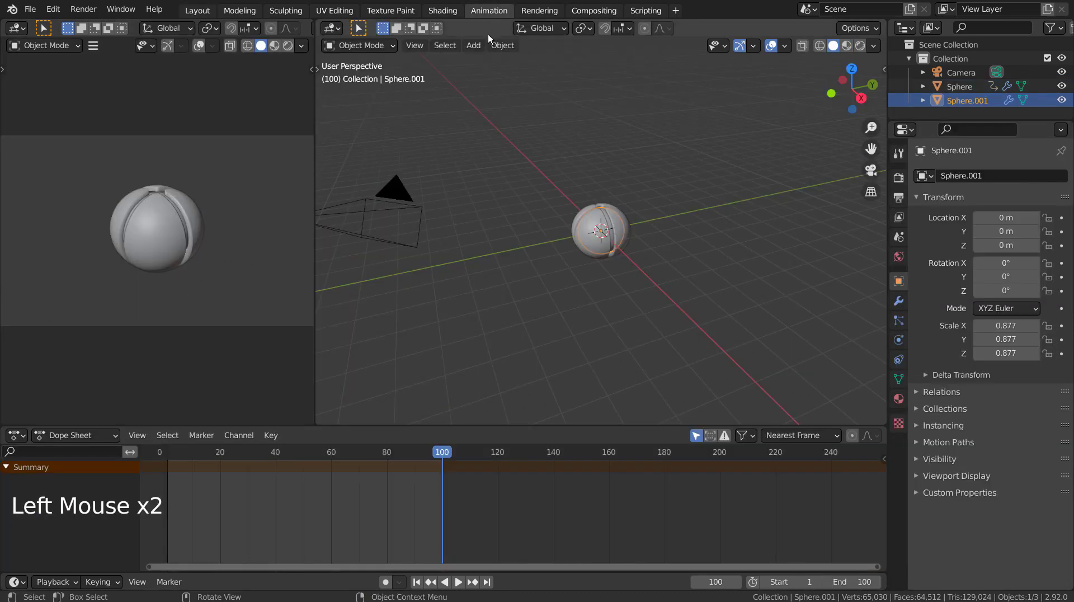
left_click(190, 255)
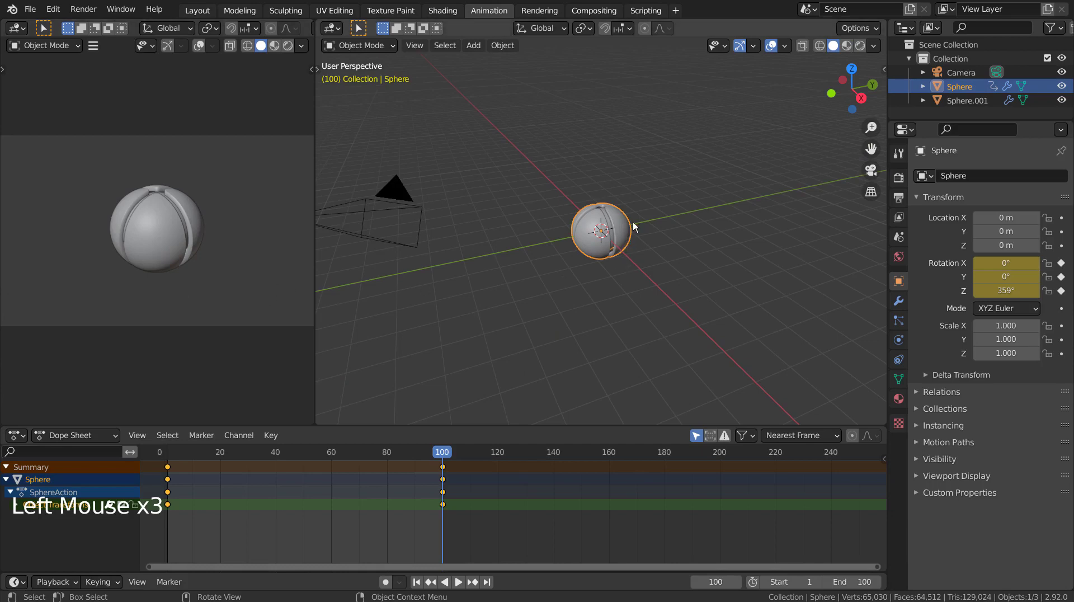
left_click(239, 436)
mouse_move(330, 302)
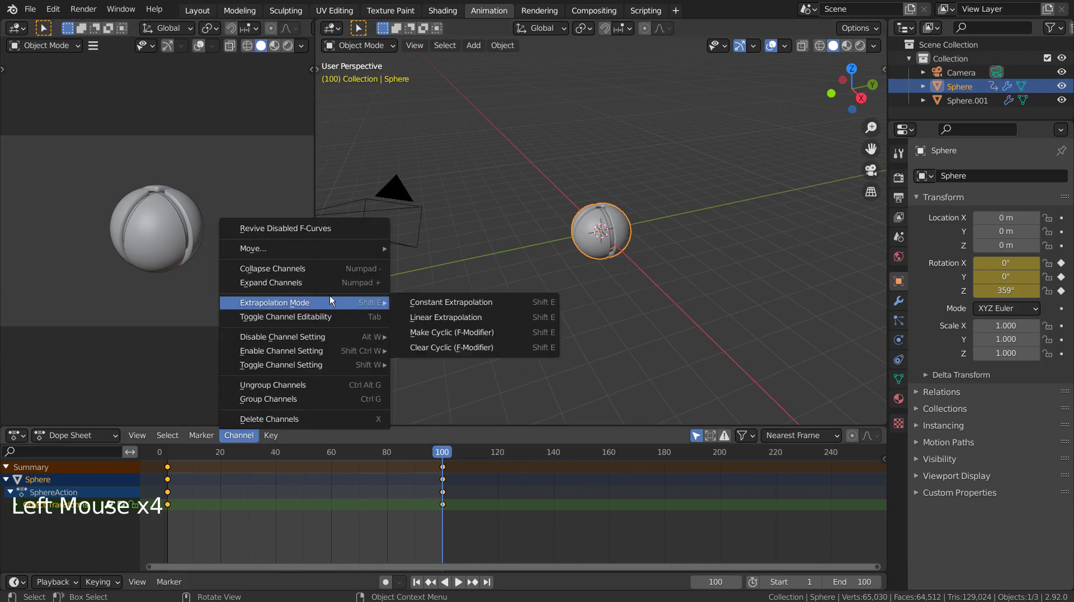
- Apply Linear Extrapolation to the shell's rotation keys and play the animation at 24 fps
left_click(505, 318)
left_click(197, 10)
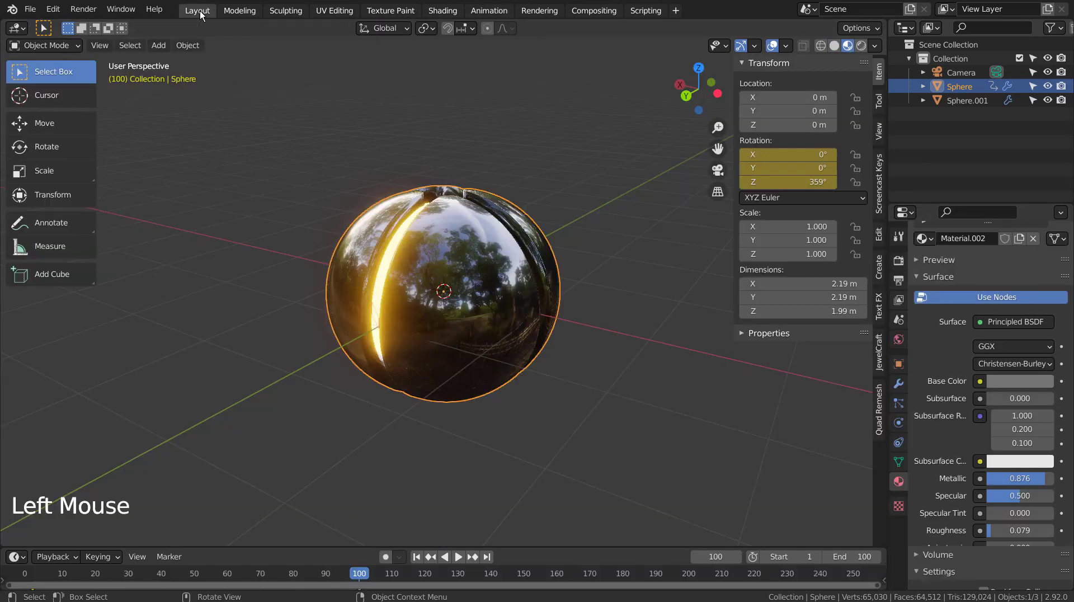
middle_click_drag(667, 472, 597, 446)
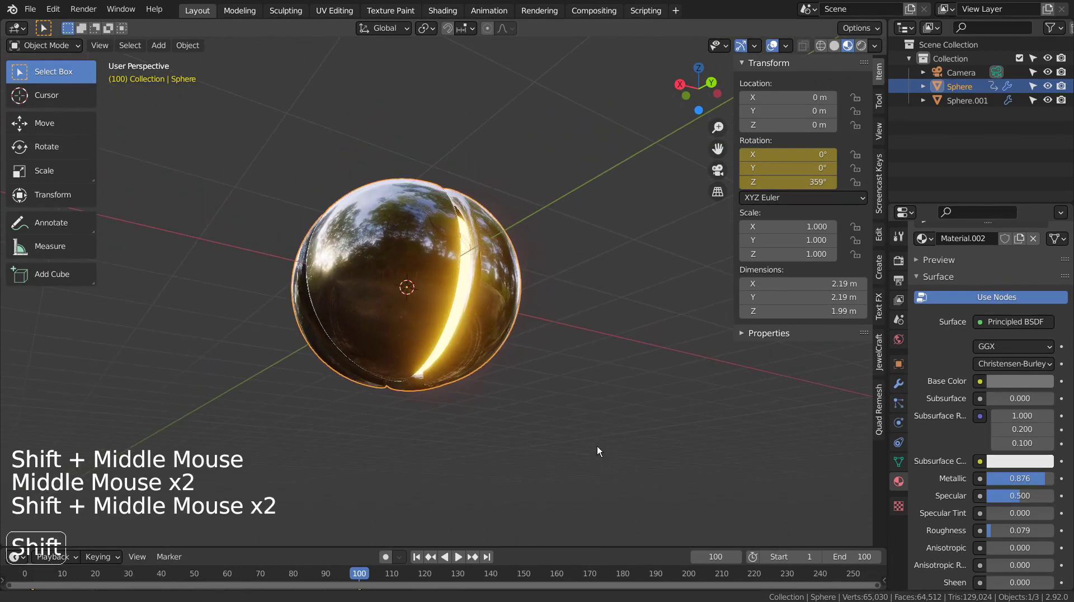
left_click(460, 553)
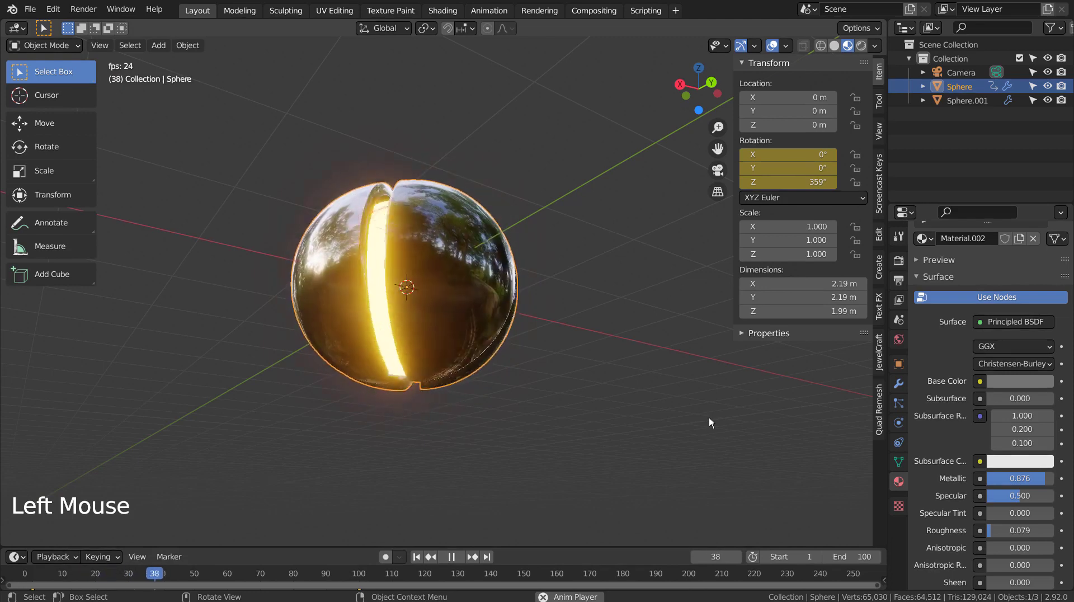
middle_click_drag(705, 400, 709, 367)
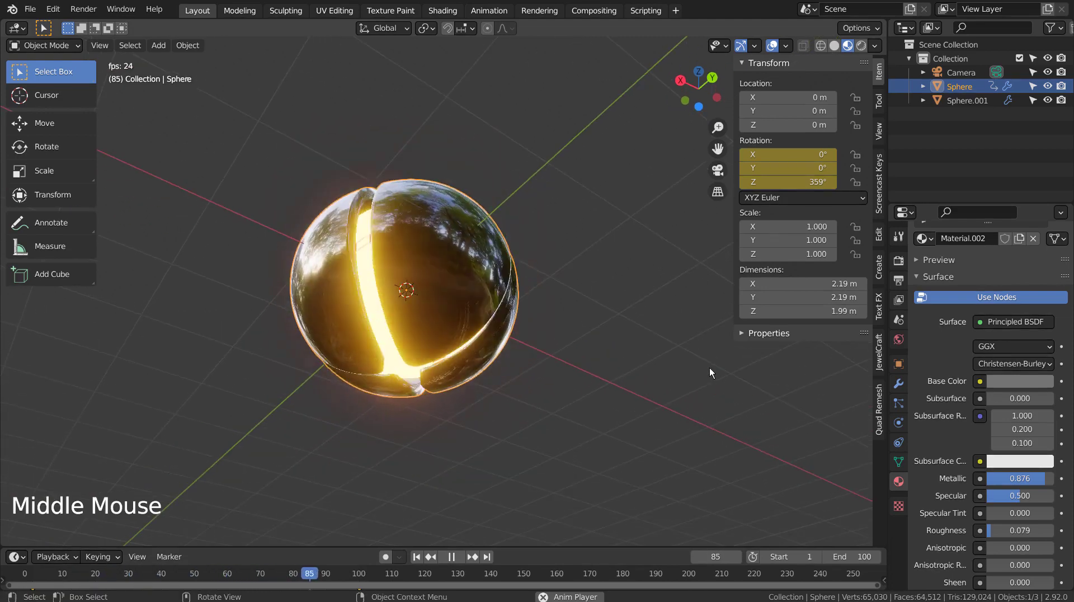